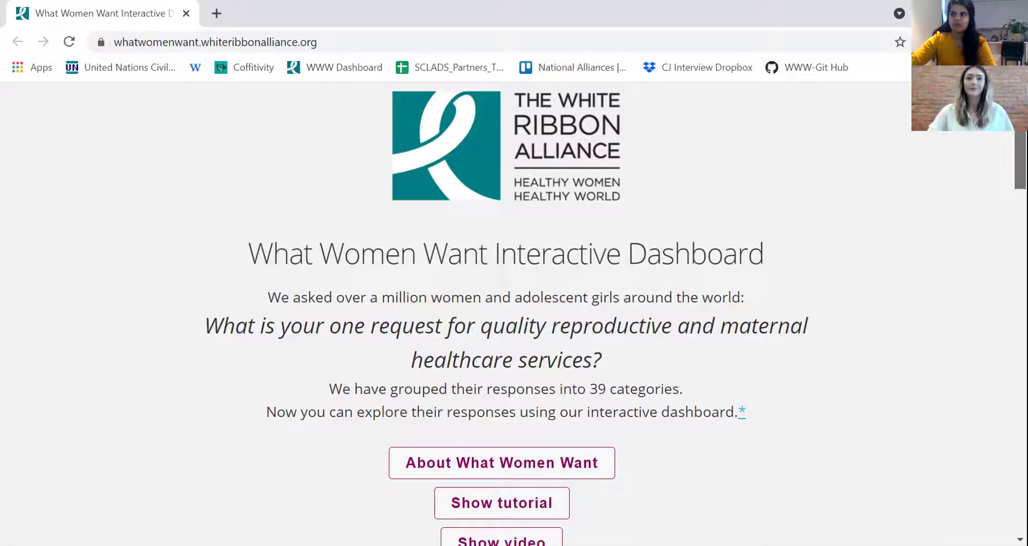
# Step: Filter the dashboard's drill-down group to women from Kenya
pyautogui.scroll(-2, 506, 314)
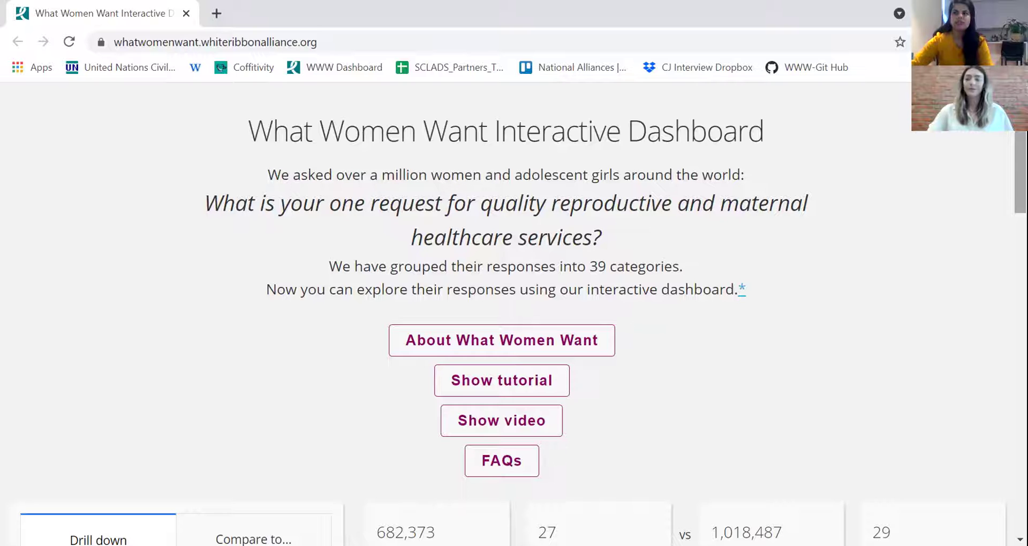
pyautogui.scroll(-3, 514, 321)
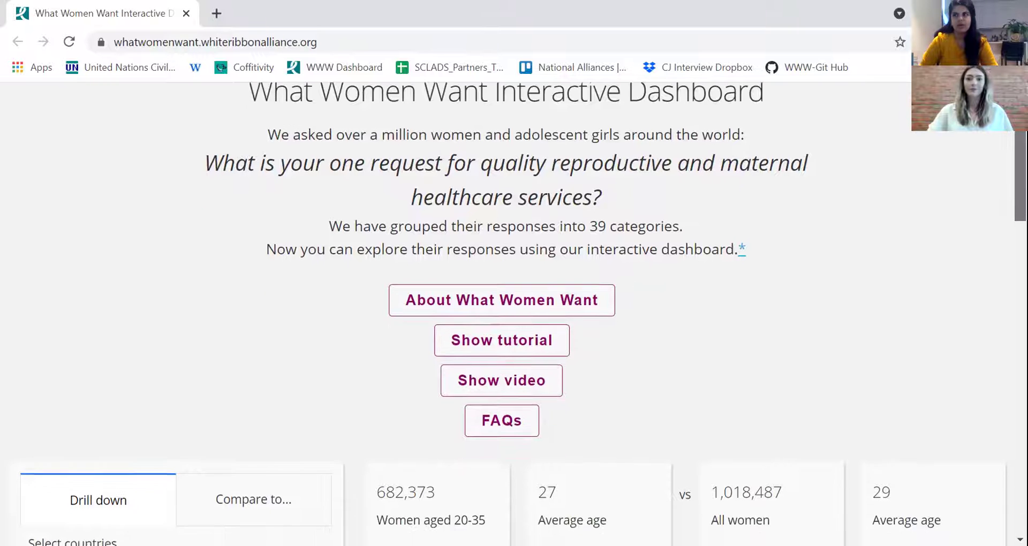
pyautogui.scroll(-4, 514, 321)
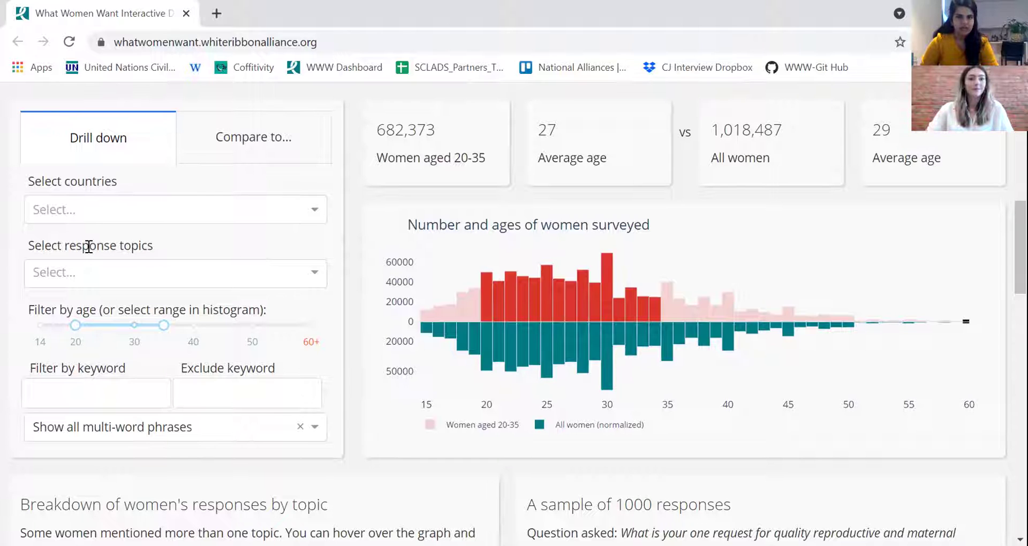
pyautogui.click(95, 210)
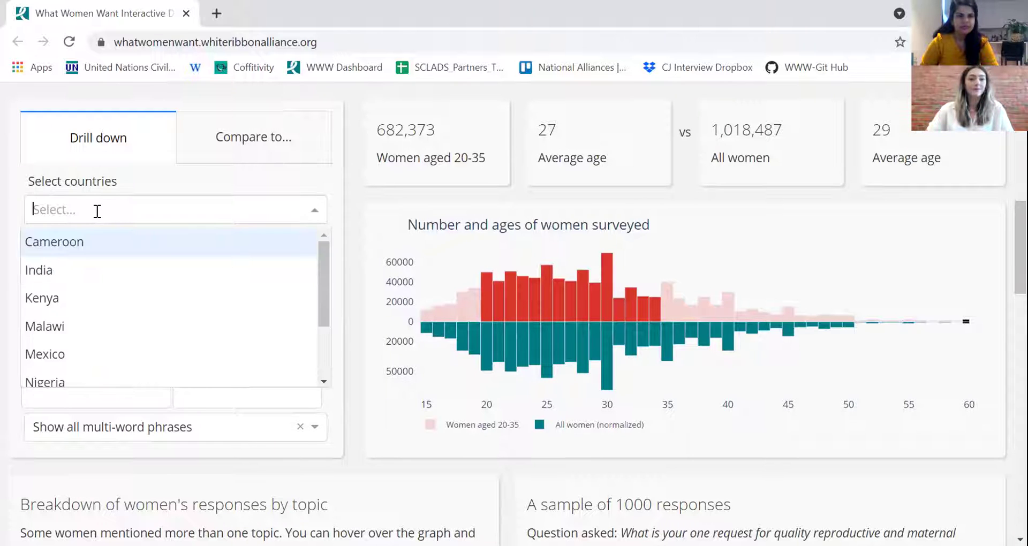
pyautogui.click(68, 292)
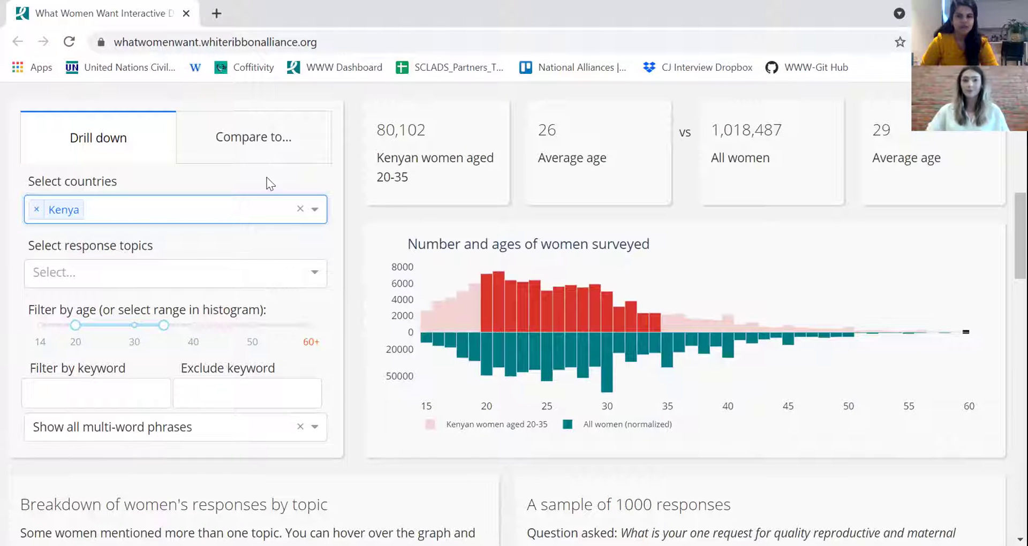
# Step: Set Nigeria as the country to compare the Kenyan women with
pyautogui.click(278, 137)
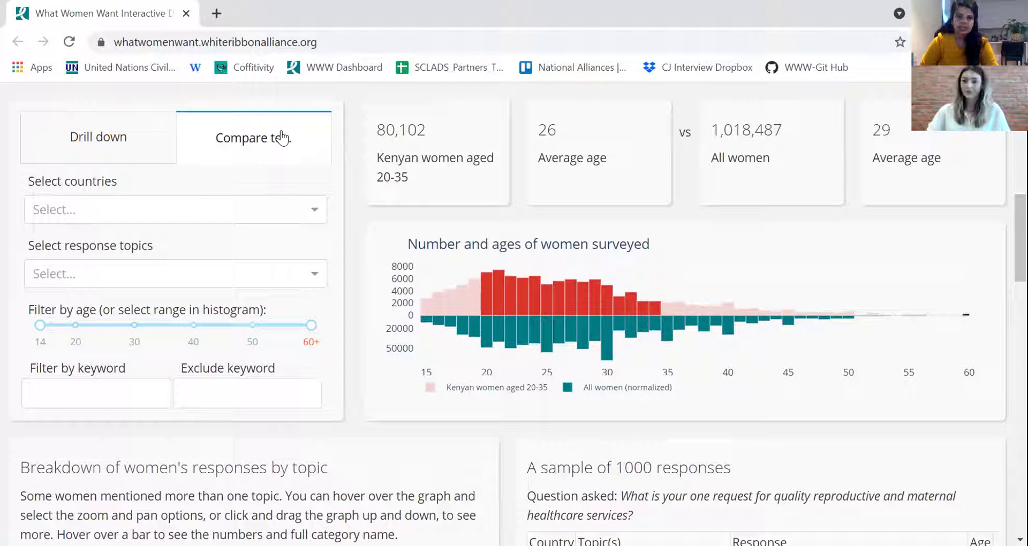
pyautogui.click(315, 210)
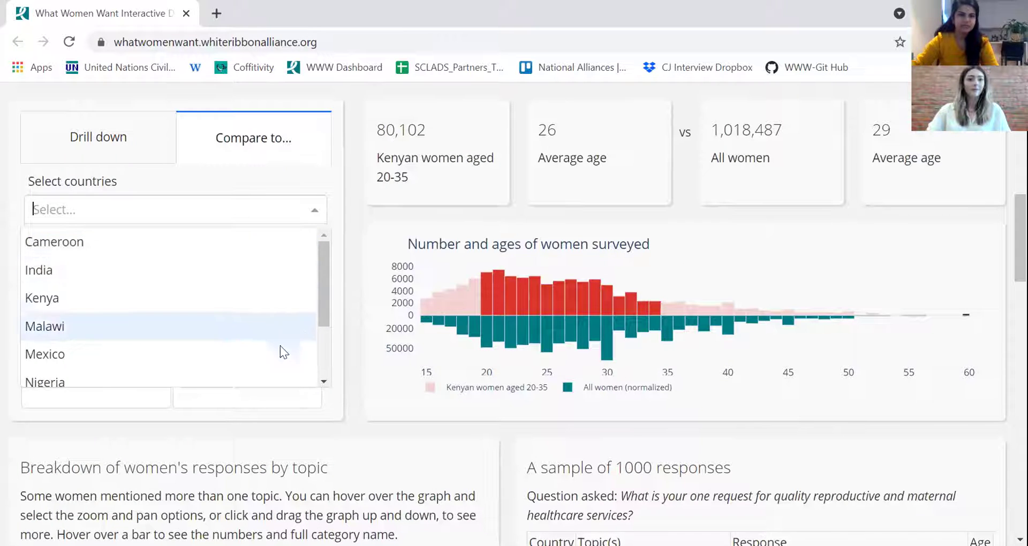
pyautogui.click(262, 374)
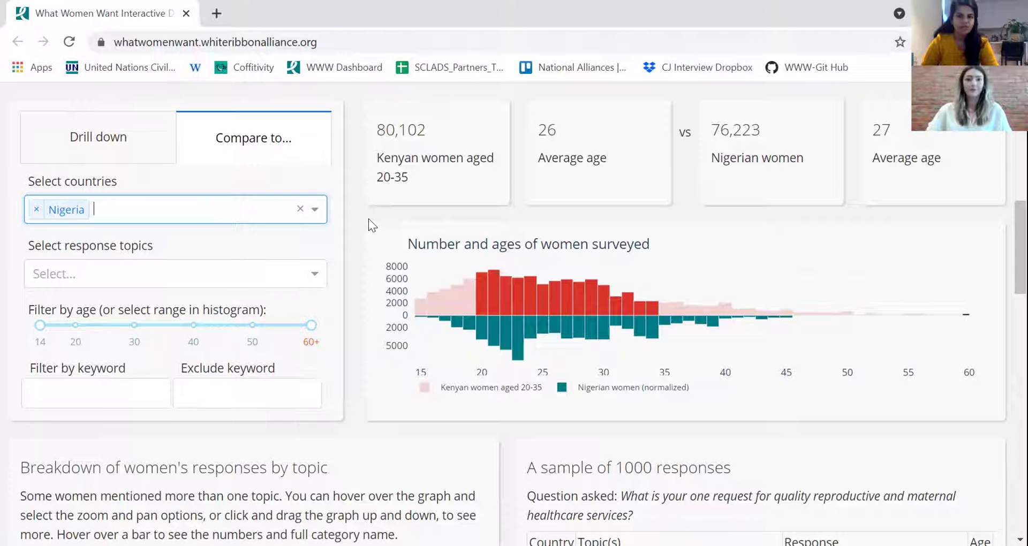
# Step: Examine the breakdown of women's responses by topic, reading the full category names and counts of several bars
pyautogui.scroll(-1, 370, 257)
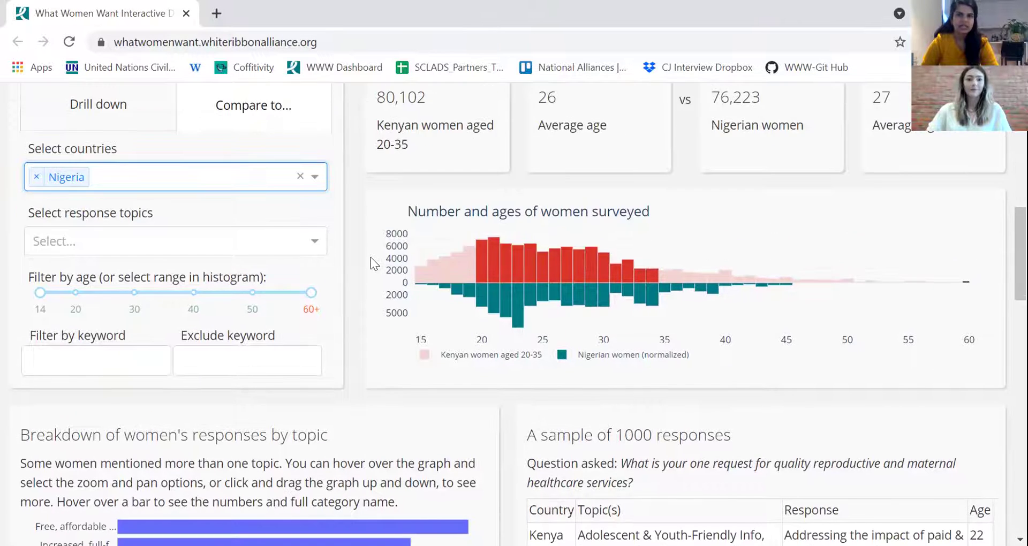
pyautogui.scroll(-5, 370, 257)
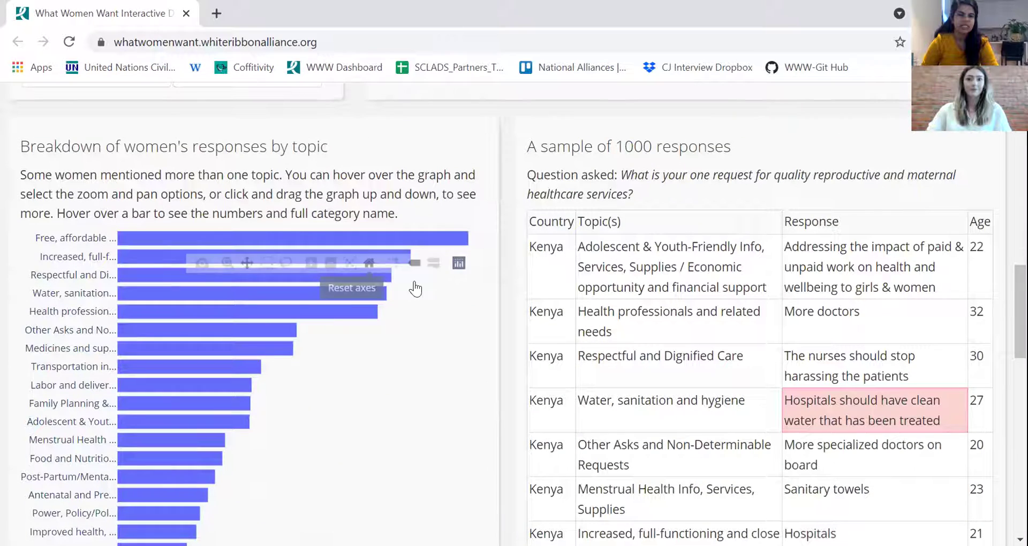
pyautogui.scroll(-2, 485, 409)
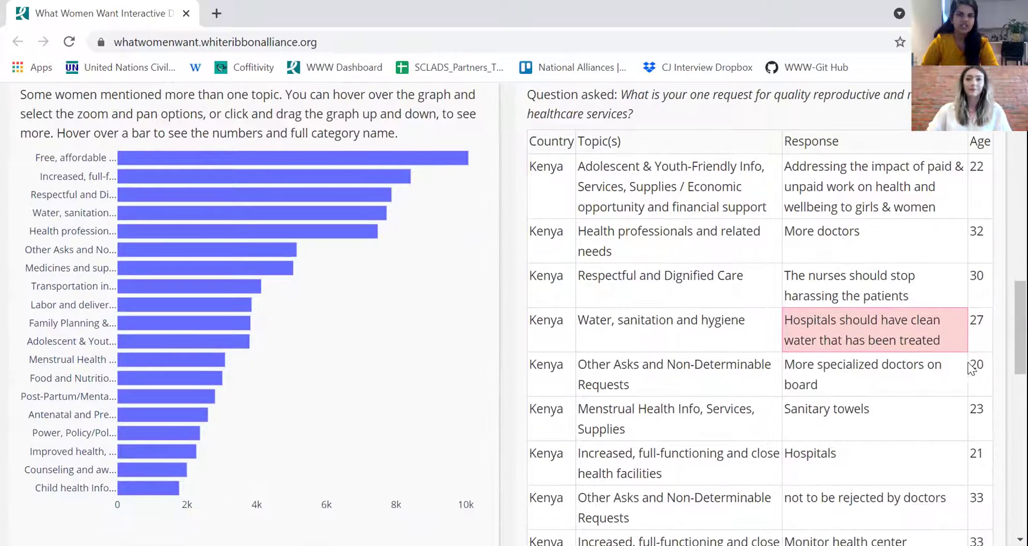
pyautogui.scroll(1, 1020, 327)
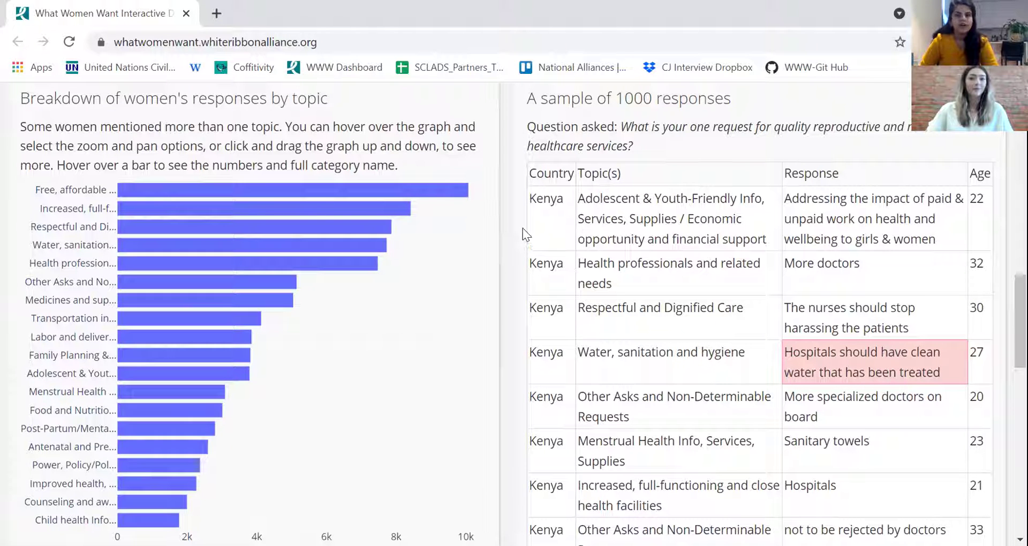
pyautogui.moveTo(174, 263)
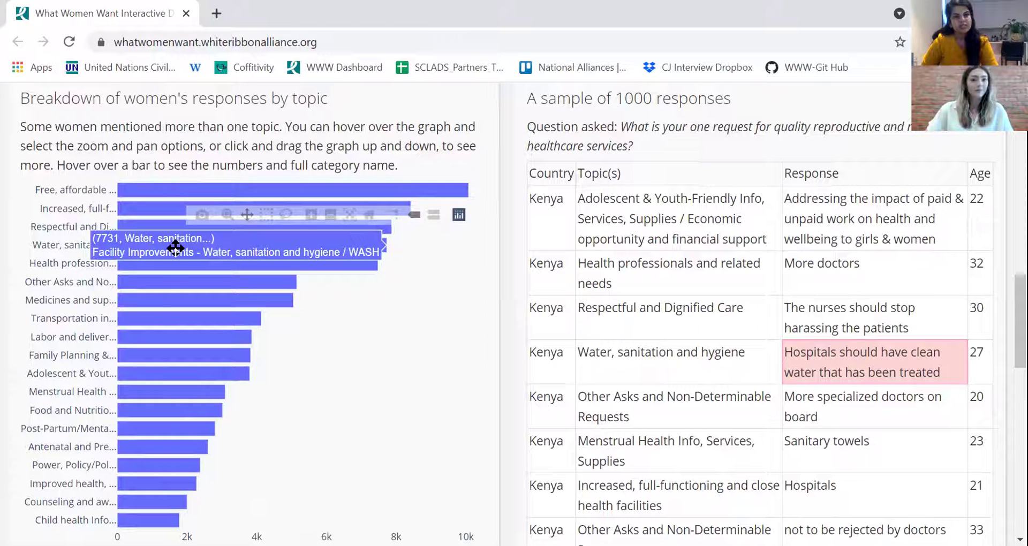
pyautogui.moveTo(150, 355)
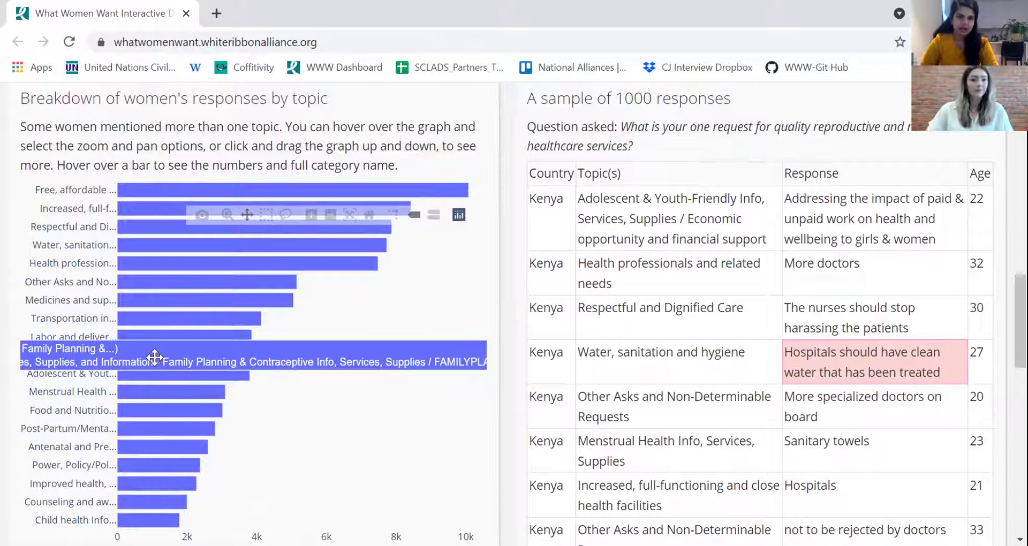
pyautogui.moveTo(134, 229)
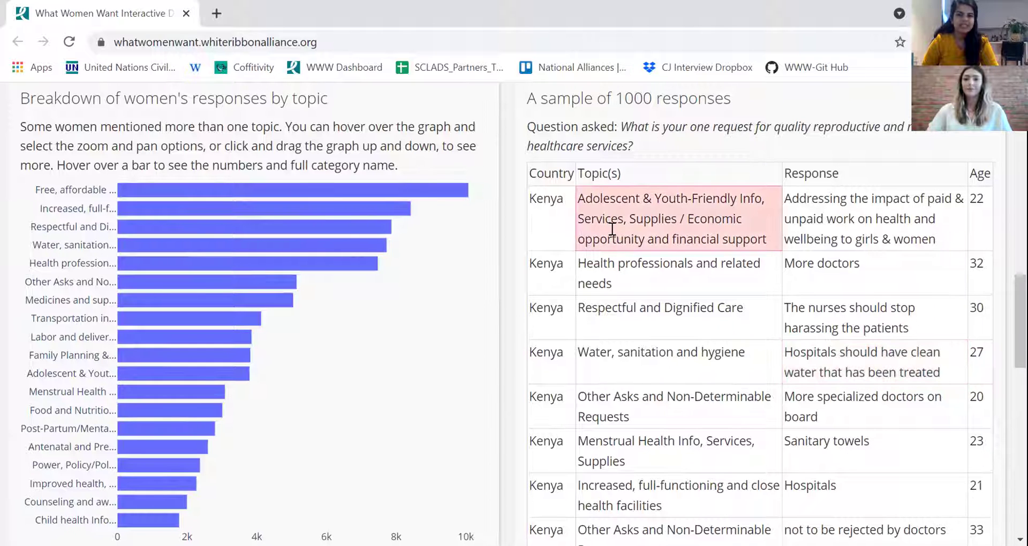
# Step: Read through the individual responses in the sample table, from "More doctors" to "not to be rejected by doctors"
pyautogui.click(881, 276)
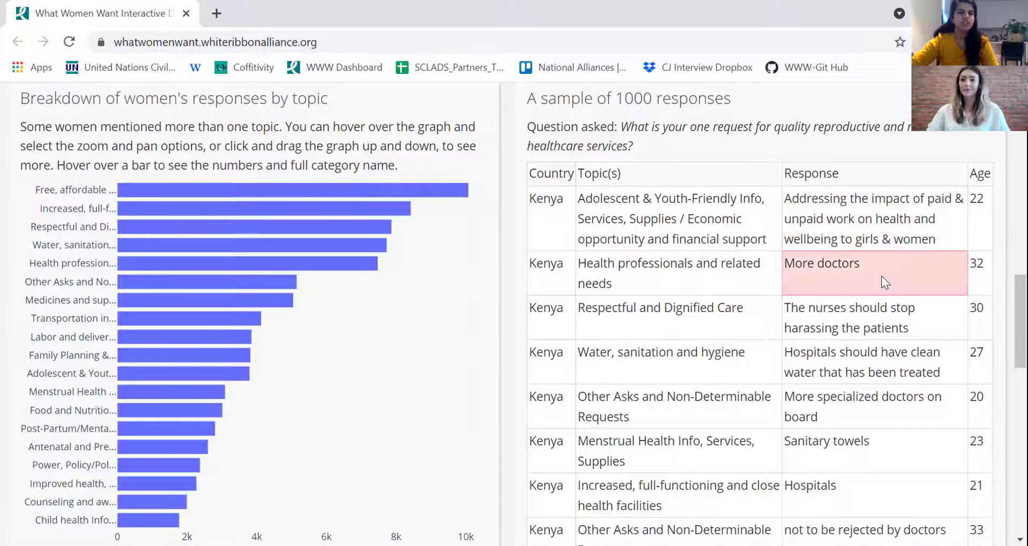
pyautogui.click(908, 322)
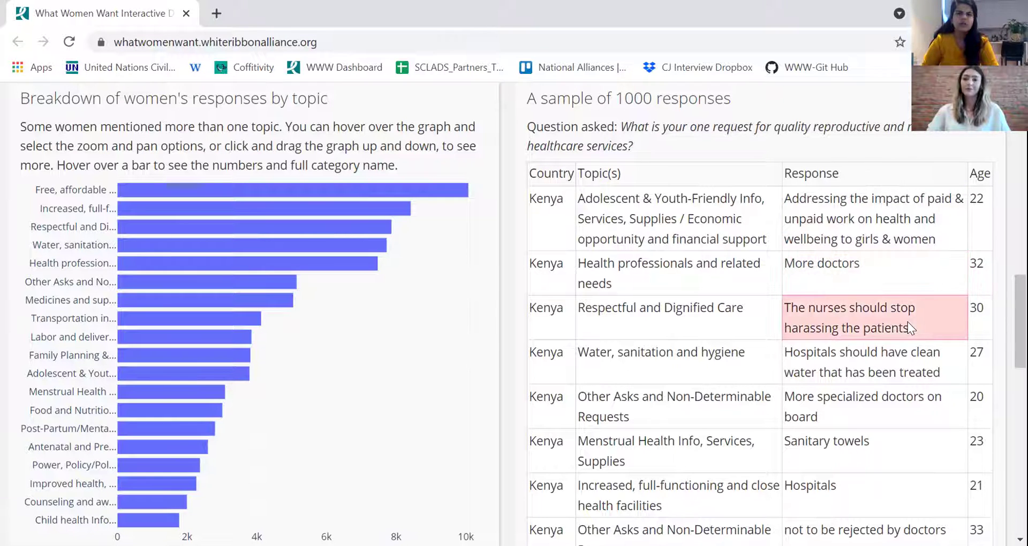
pyautogui.click(943, 359)
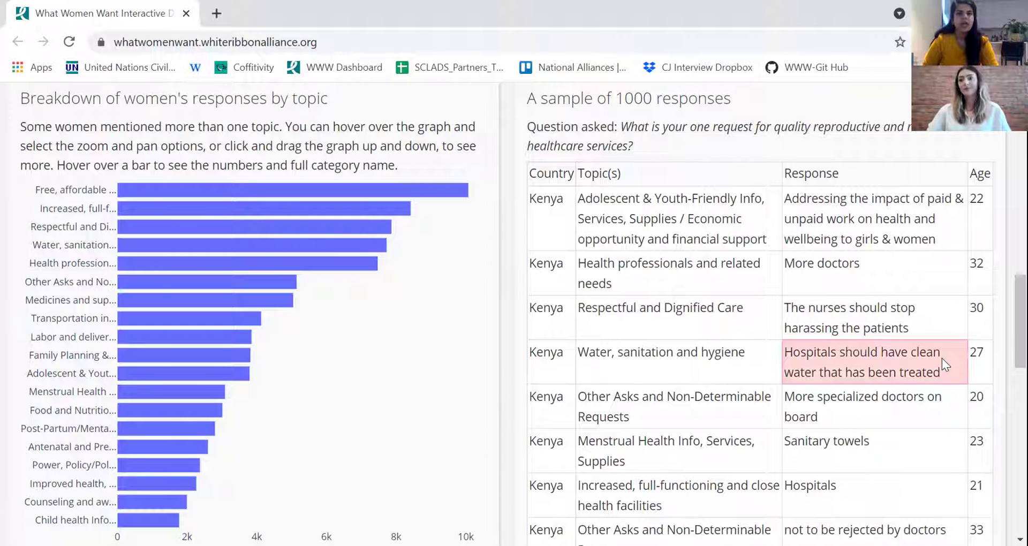
pyautogui.click(897, 409)
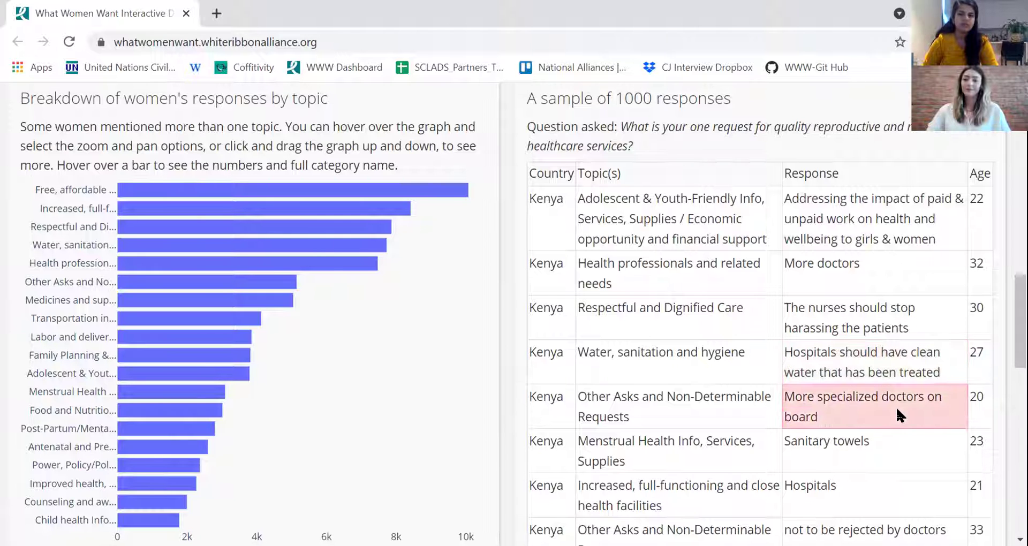
pyautogui.click(899, 451)
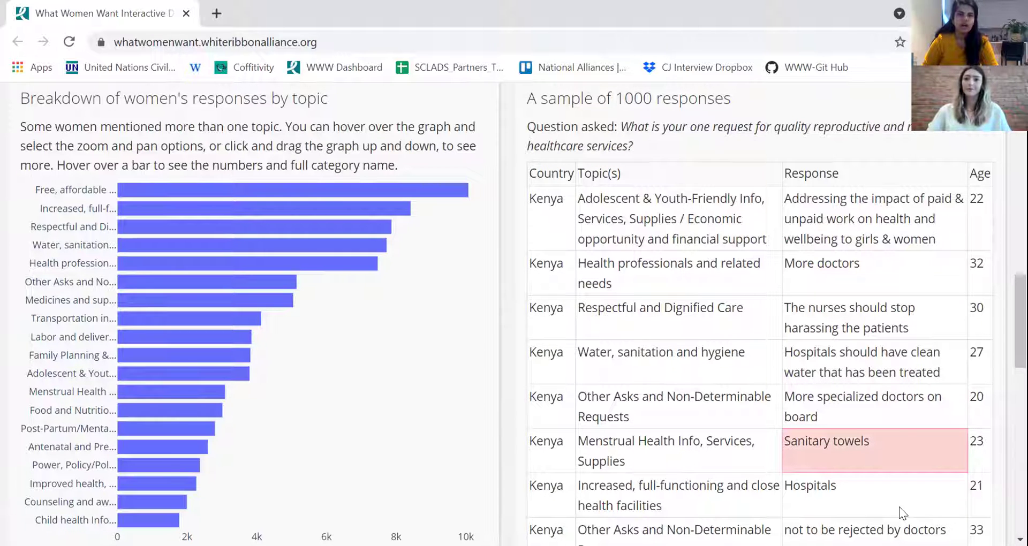
pyautogui.click(905, 530)
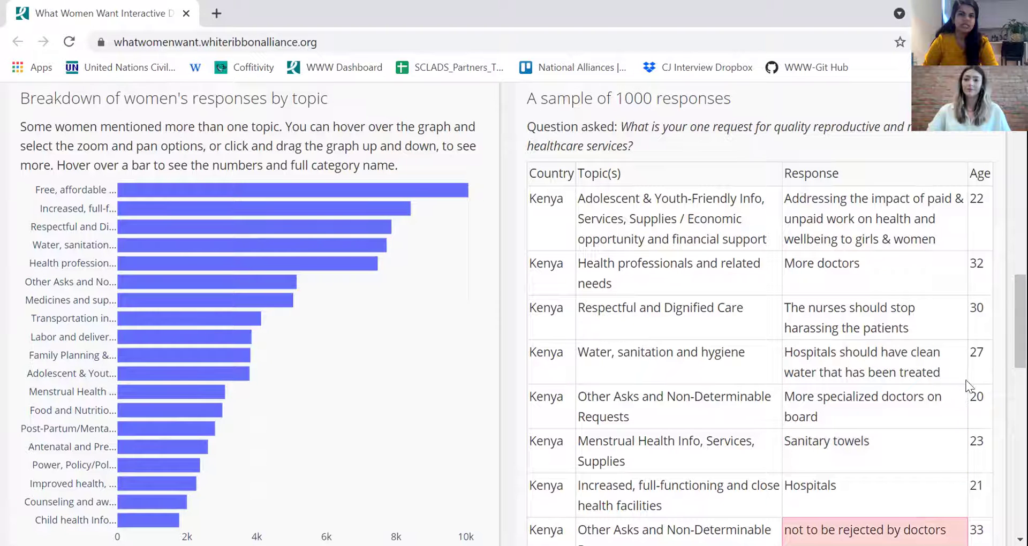
# Step: Review the top one-word, two-word and three-word phrases for the Kenyan and Nigerian women
pyautogui.moveTo(1020, 341); pyautogui.dragTo(1021, 351)
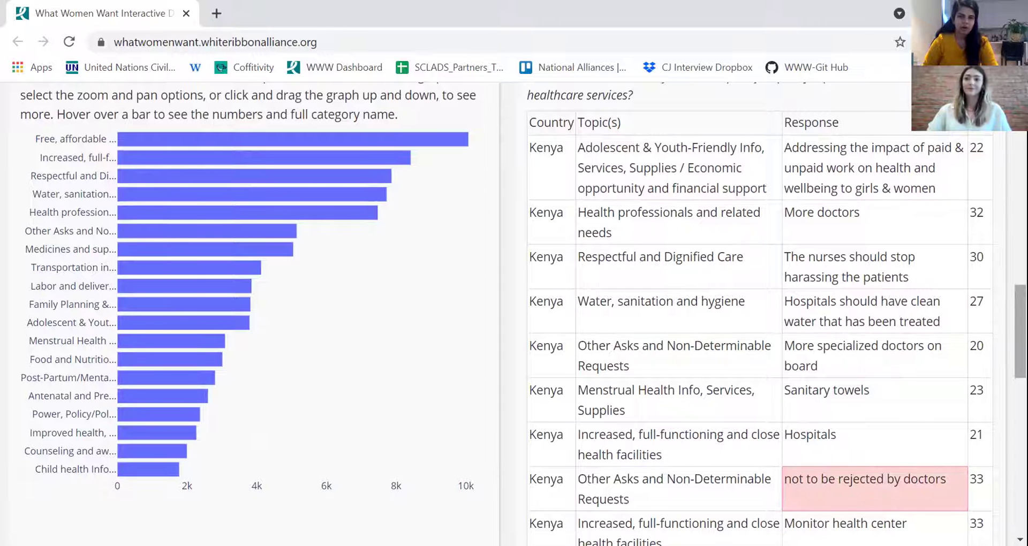
pyautogui.scroll(-7, 105, 487)
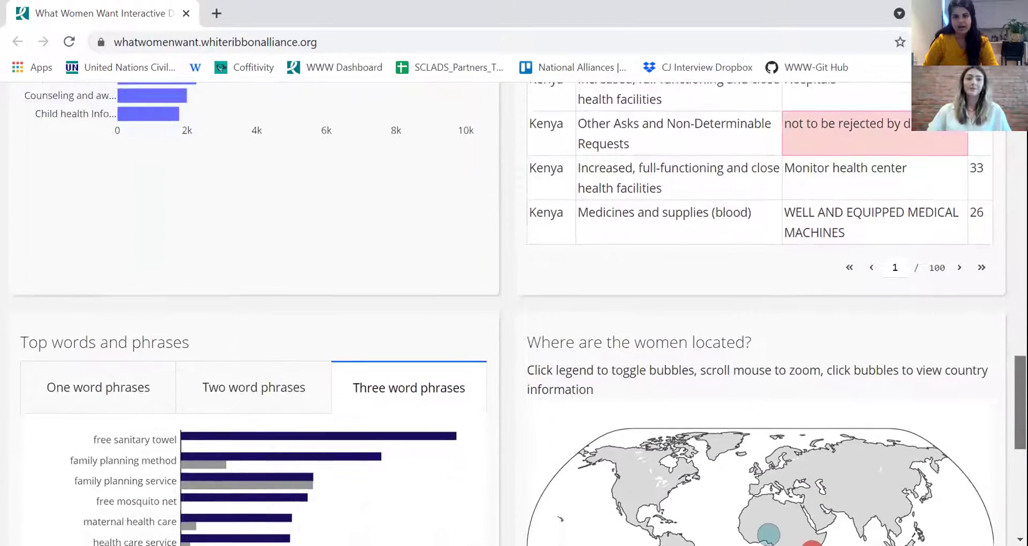
pyautogui.scroll(-4, 104, 486)
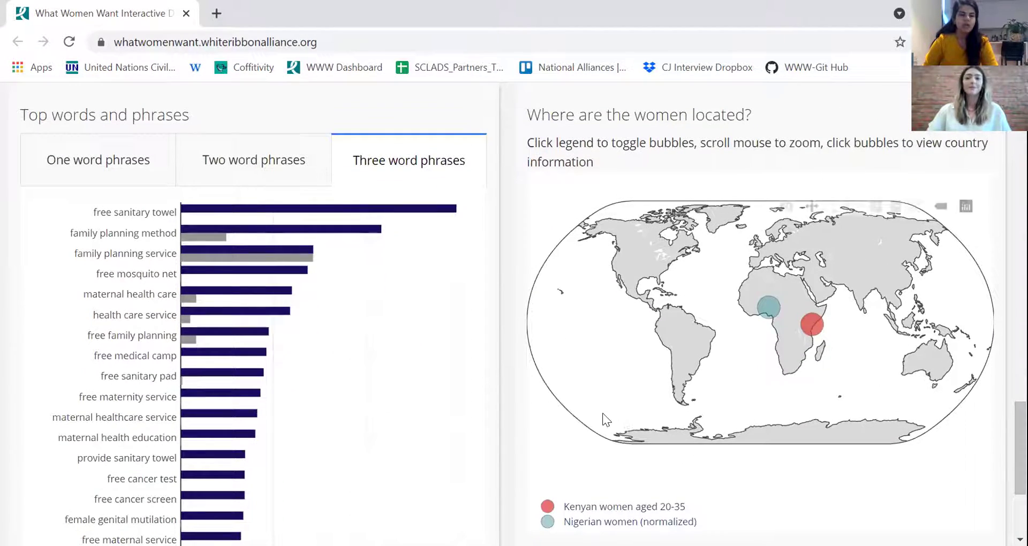
pyautogui.click(87, 157)
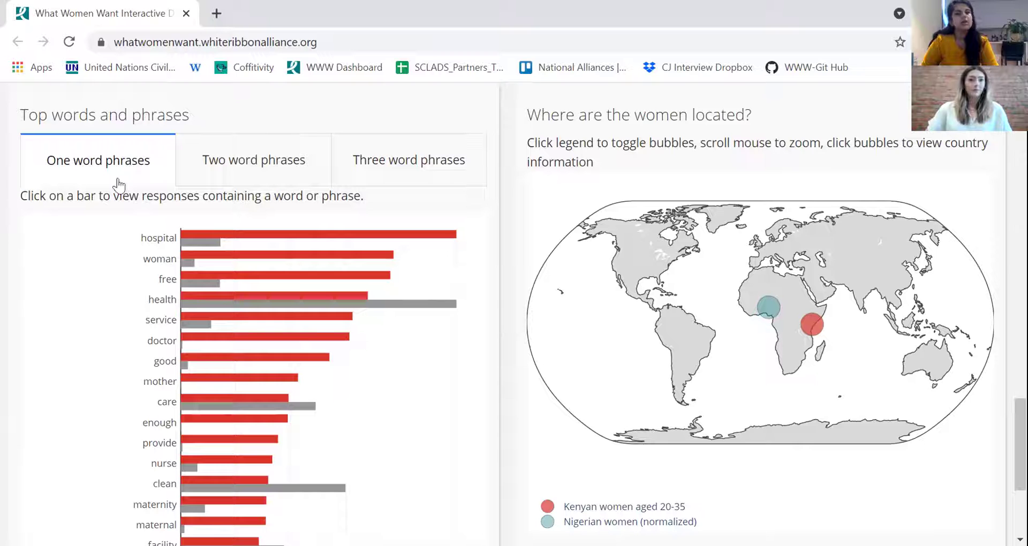
pyautogui.click(234, 168)
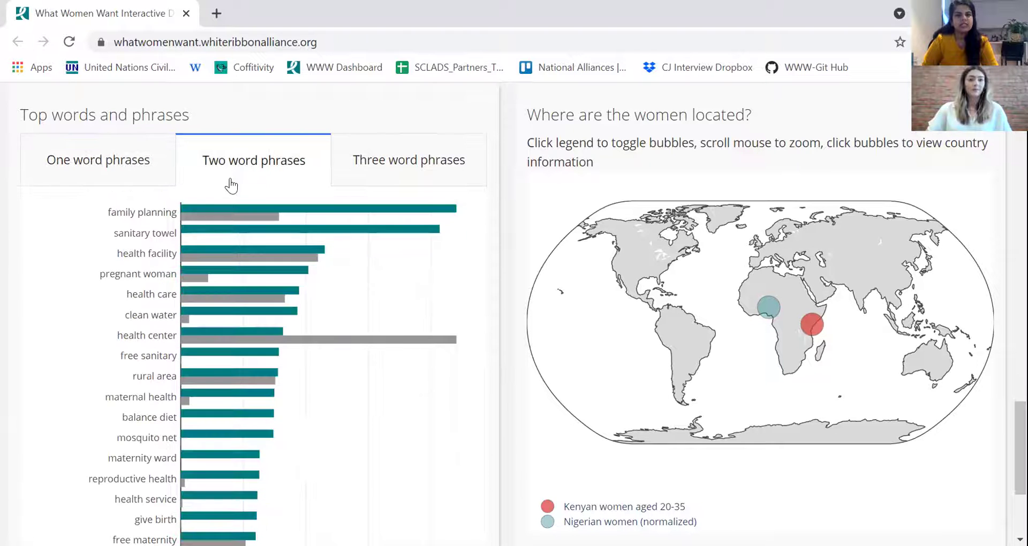
pyautogui.click(416, 164)
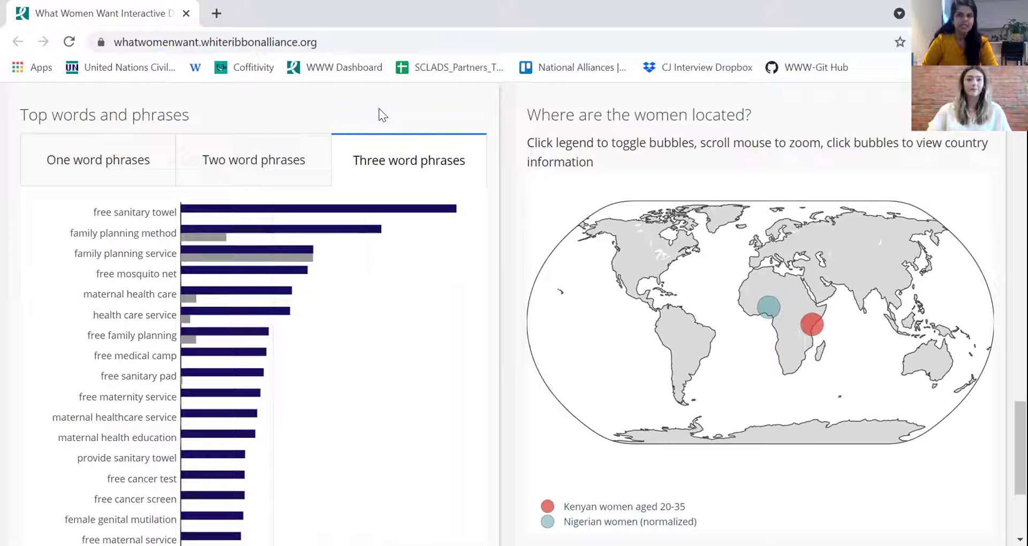
# Step: Remove Nigeria from the comparison group's countries
pyautogui.scroll(4, 382, 114)
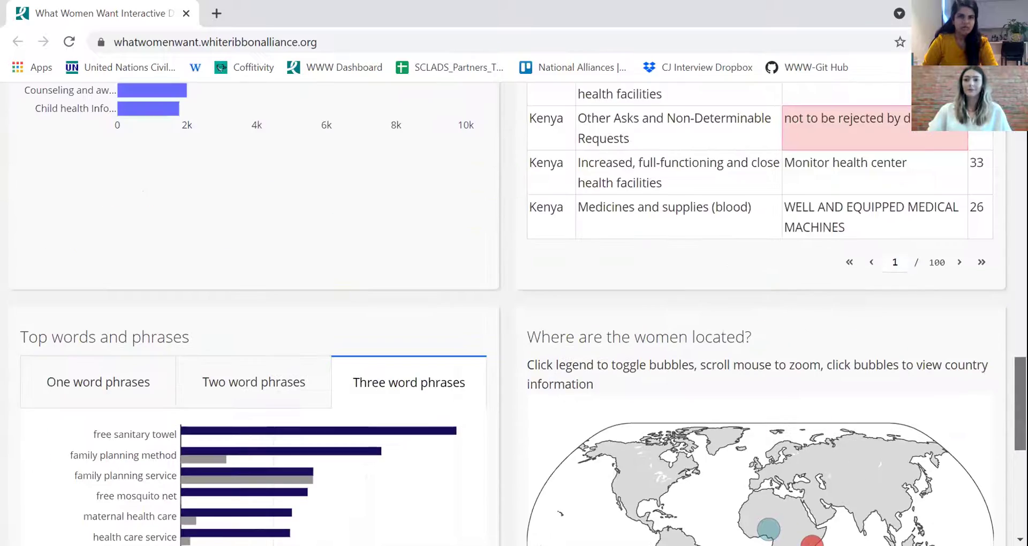
pyautogui.scroll(10, 514, 313)
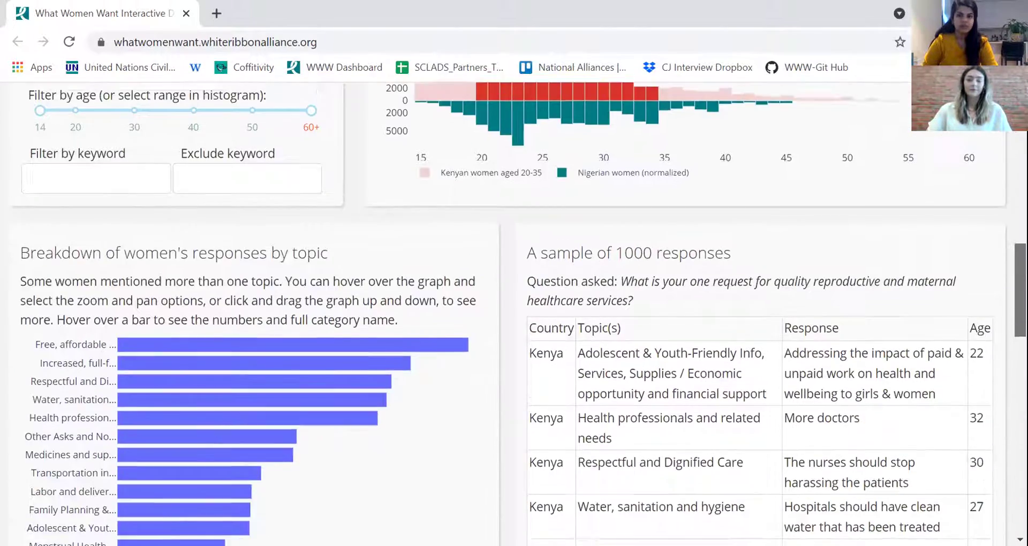
pyautogui.scroll(6, 514, 314)
pyautogui.scroll(-2, 514, 314)
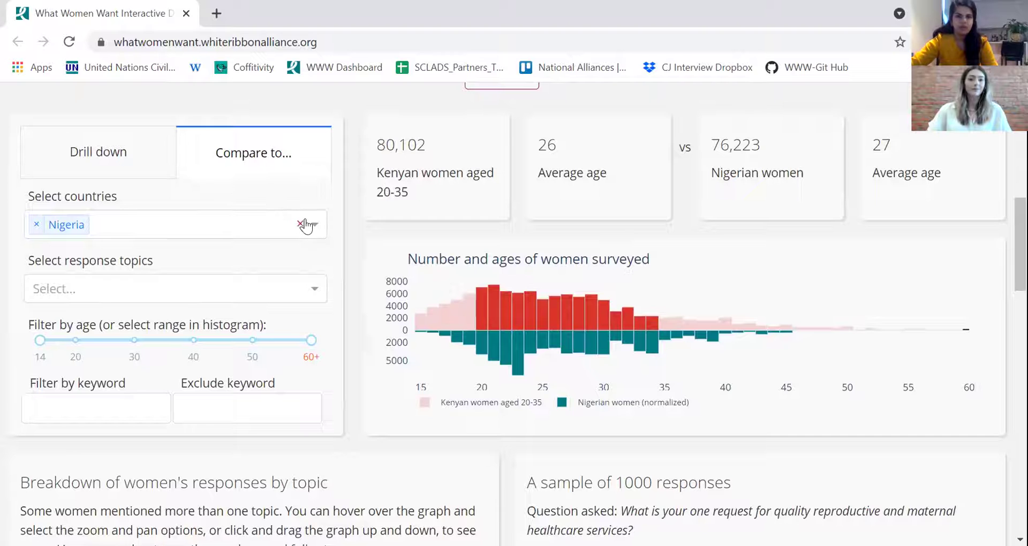
pyautogui.click(36, 224)
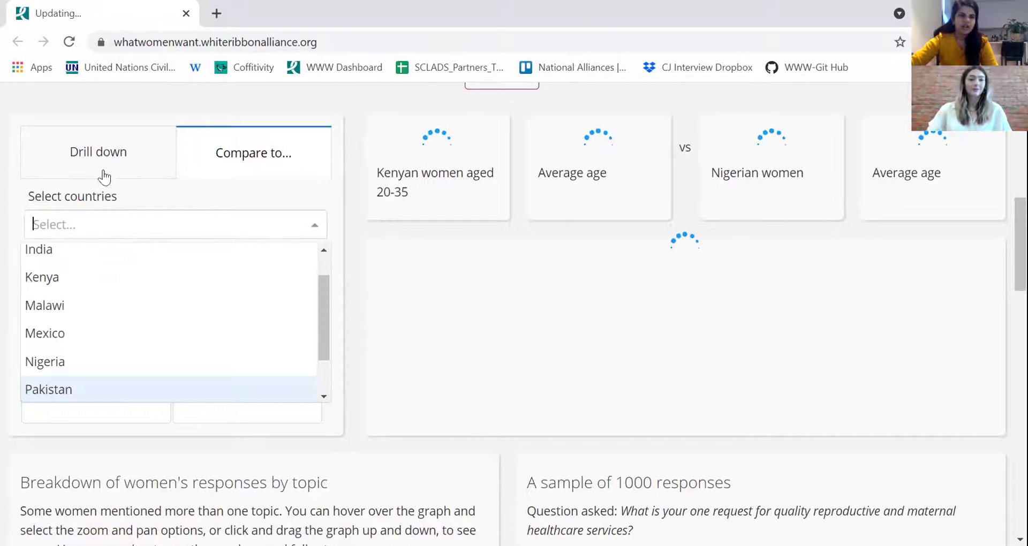
# Step: Filter the Kenyan drill-down group by the response topic Respectful and Dignified Care
pyautogui.click(76, 155)
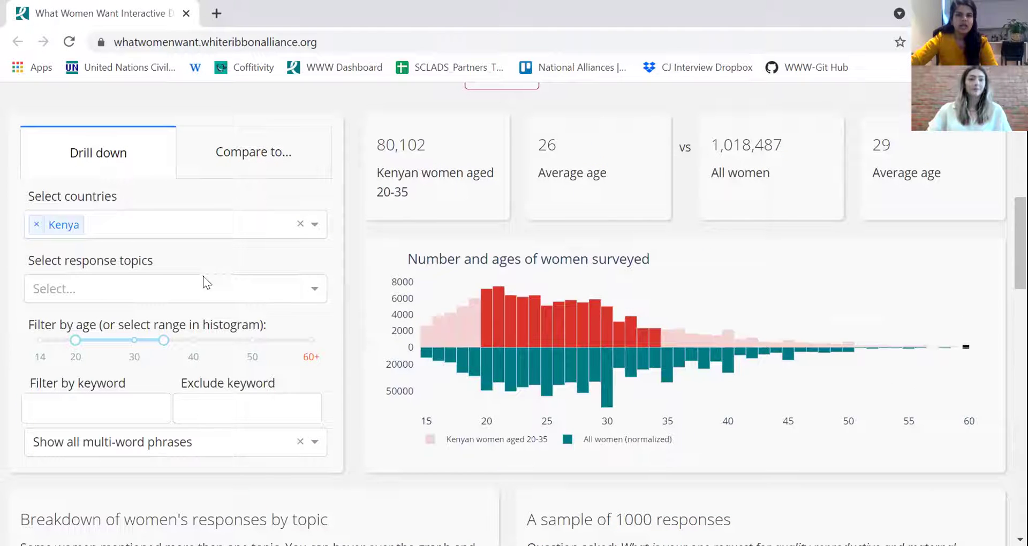
pyautogui.click(167, 286)
pyautogui.moveTo(326, 323); pyautogui.dragTo(329, 334)
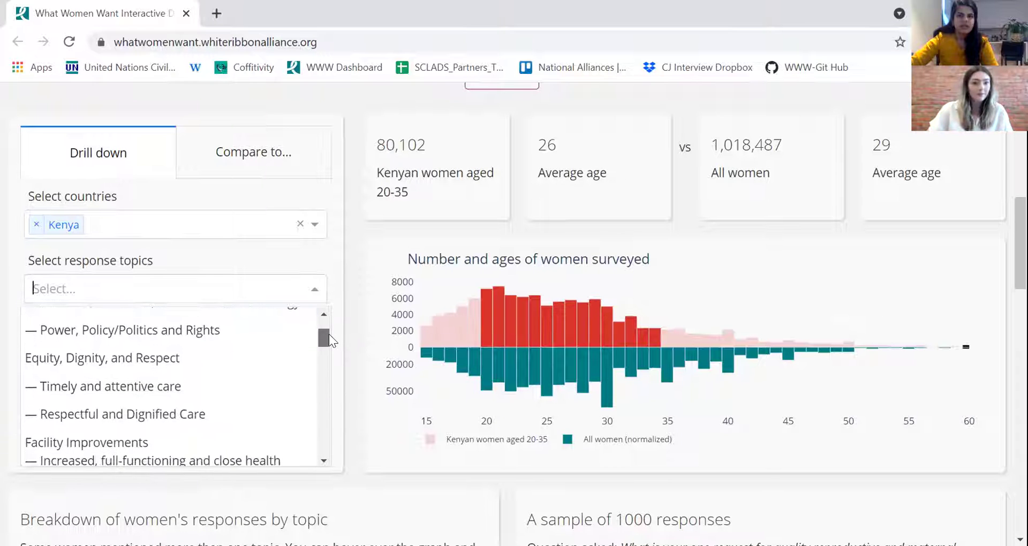
pyautogui.click(226, 415)
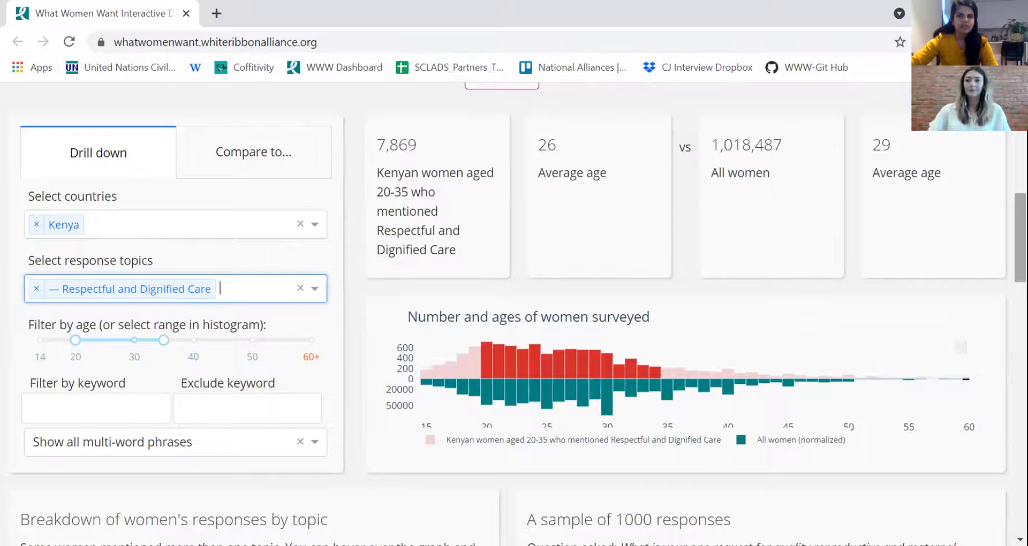
# Step: Review the top one-word and three-word phrases and the location map for Kenyan women who mentioned Respectful and Dignified Care
pyautogui.moveTo(1020, 237); pyautogui.dragTo(1019, 452)
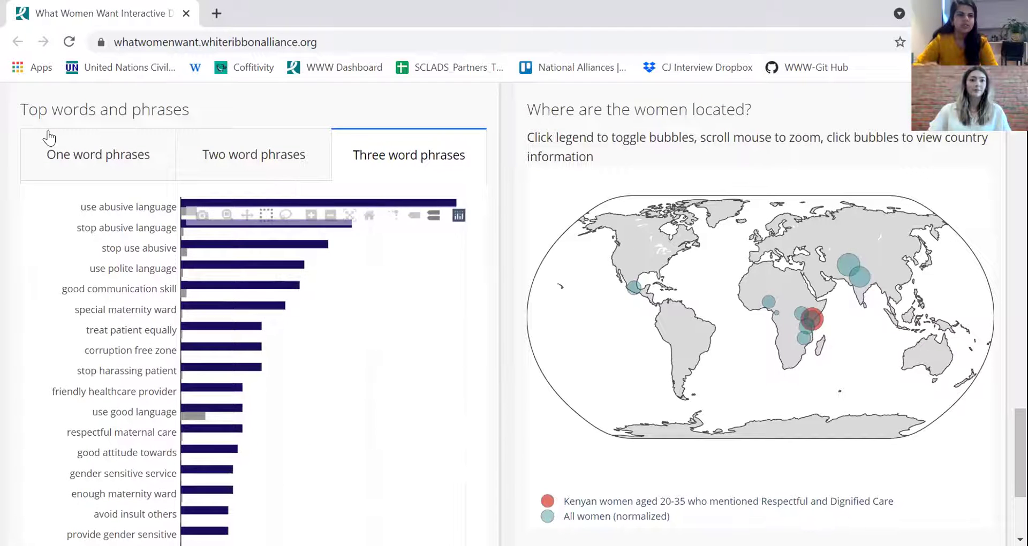
pyautogui.click(50, 140)
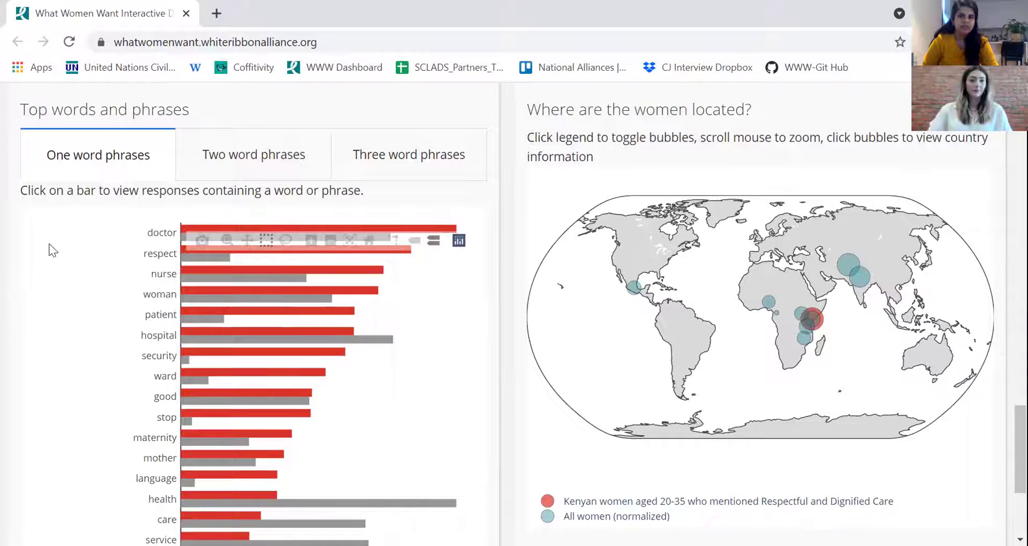
pyautogui.moveTo(203, 294)
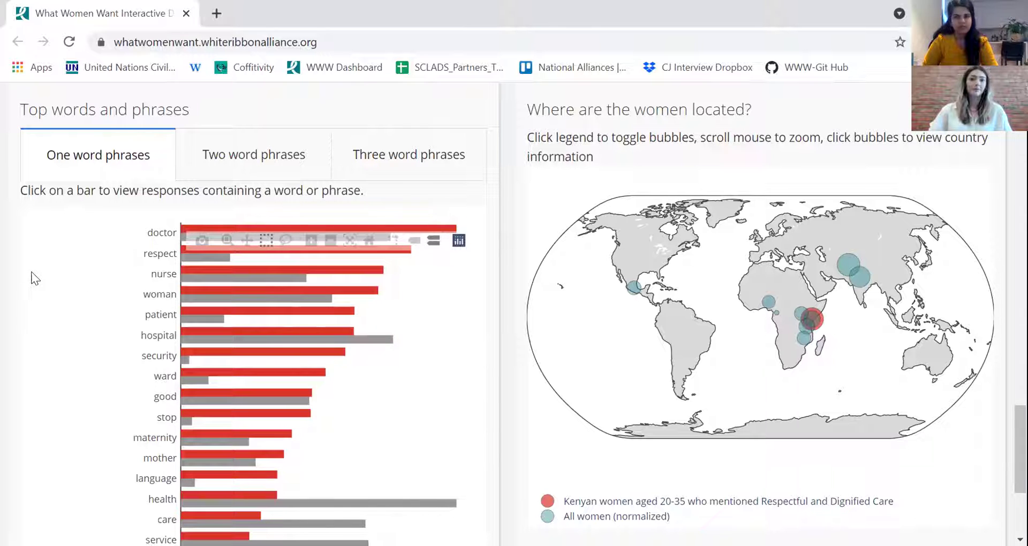
pyautogui.click(406, 164)
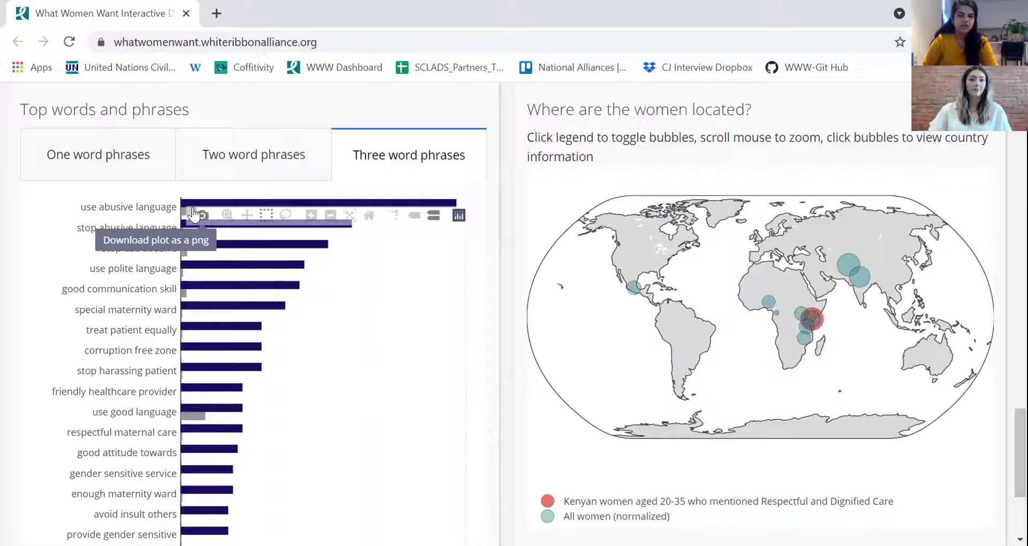
pyautogui.moveTo(233, 227)
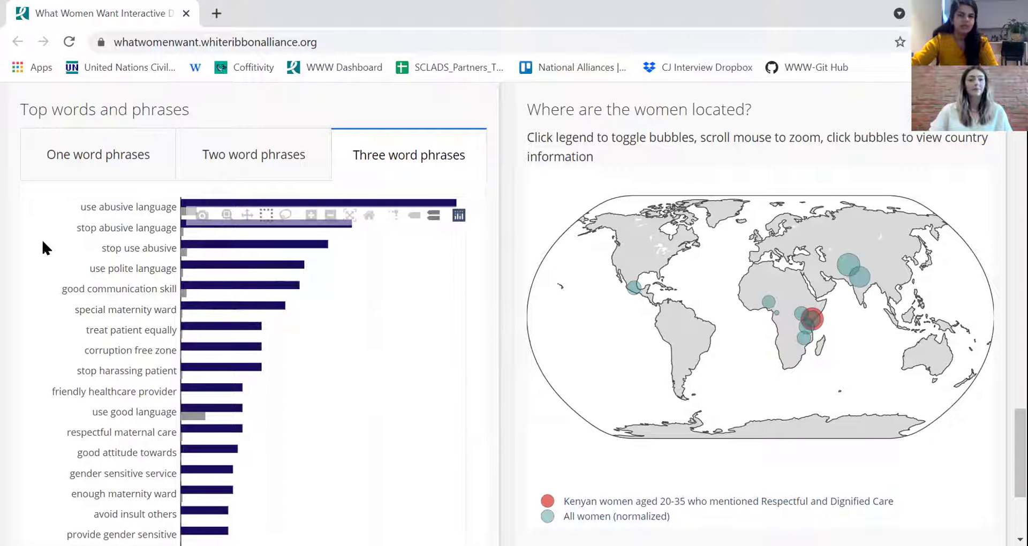
pyautogui.moveTo(211, 264)
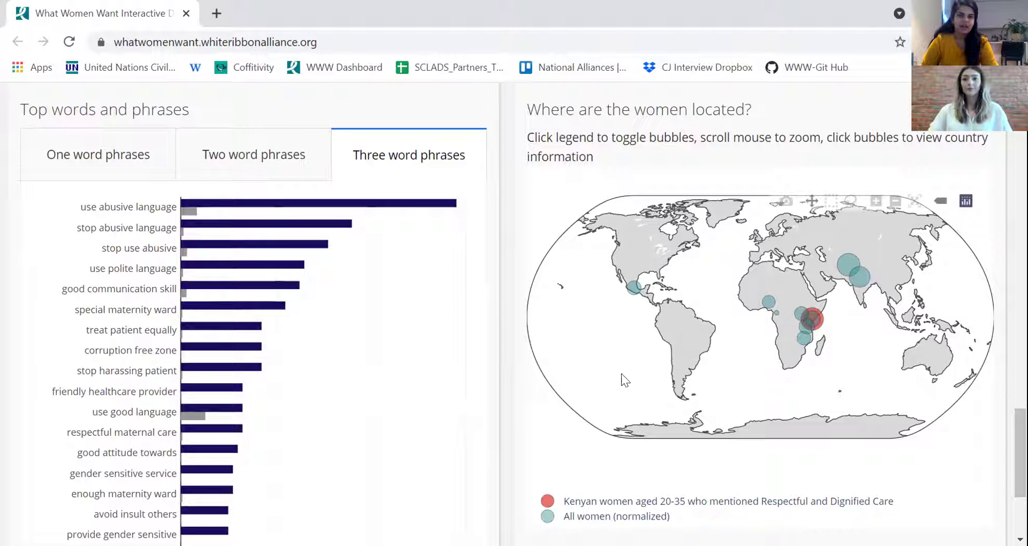
pyautogui.moveTo(818, 324)
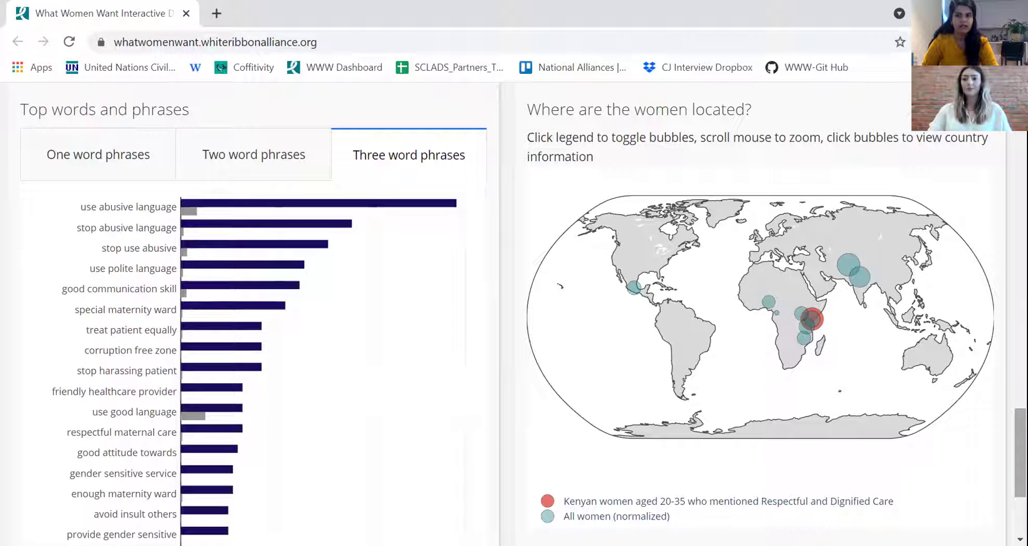
# Step: Add Uganda and Tanzania to the drill-down group's countries alongside Kenya
pyautogui.scroll(8, 519, 320)
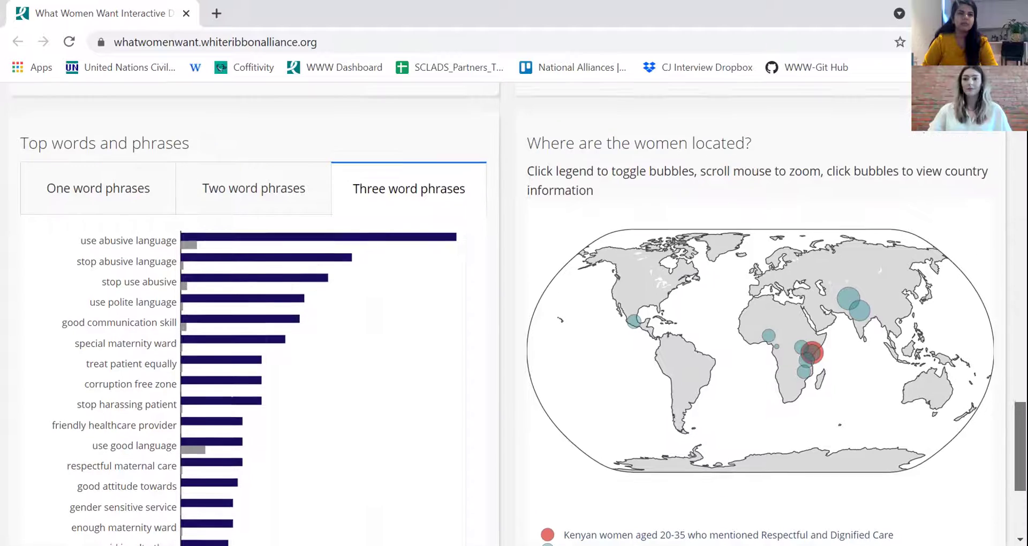
pyautogui.scroll(14, 995, 245)
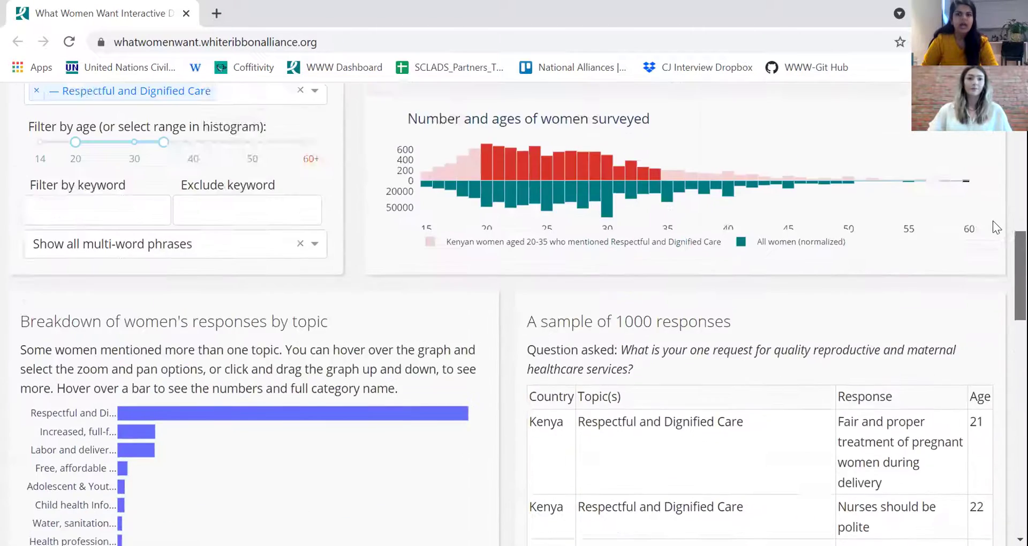
pyautogui.click(264, 253)
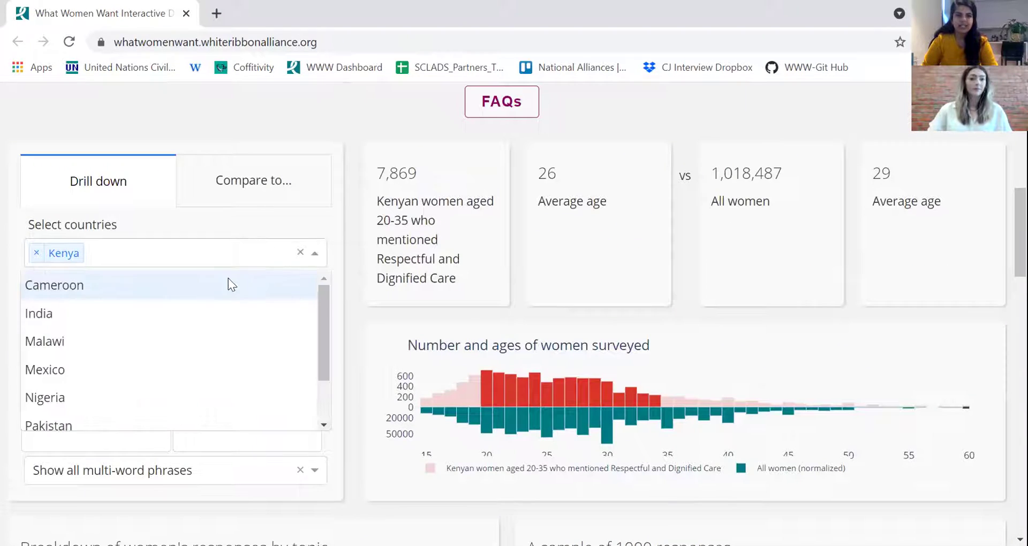
pyautogui.moveTo(321, 317); pyautogui.dragTo(328, 360)
pyautogui.click(209, 416)
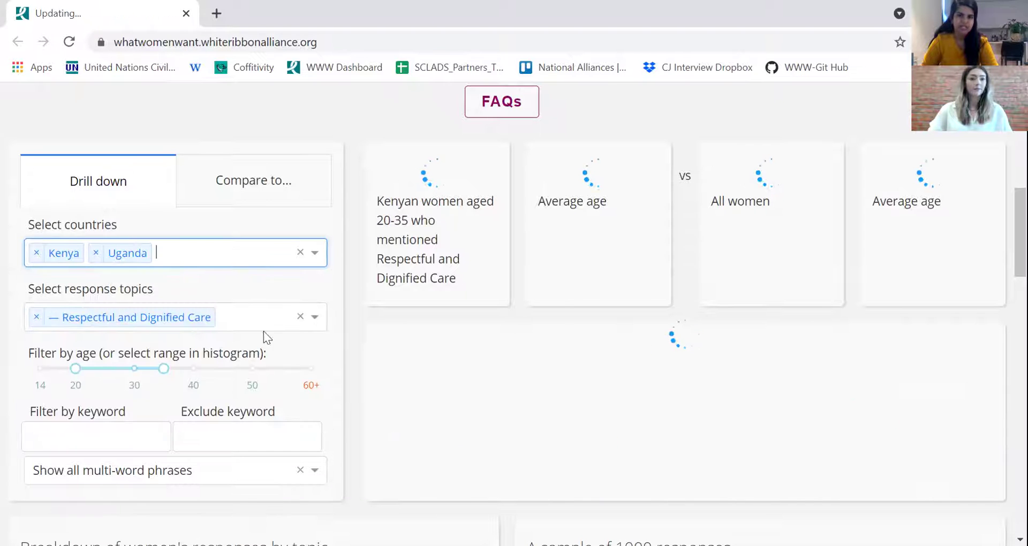
pyautogui.click(316, 259)
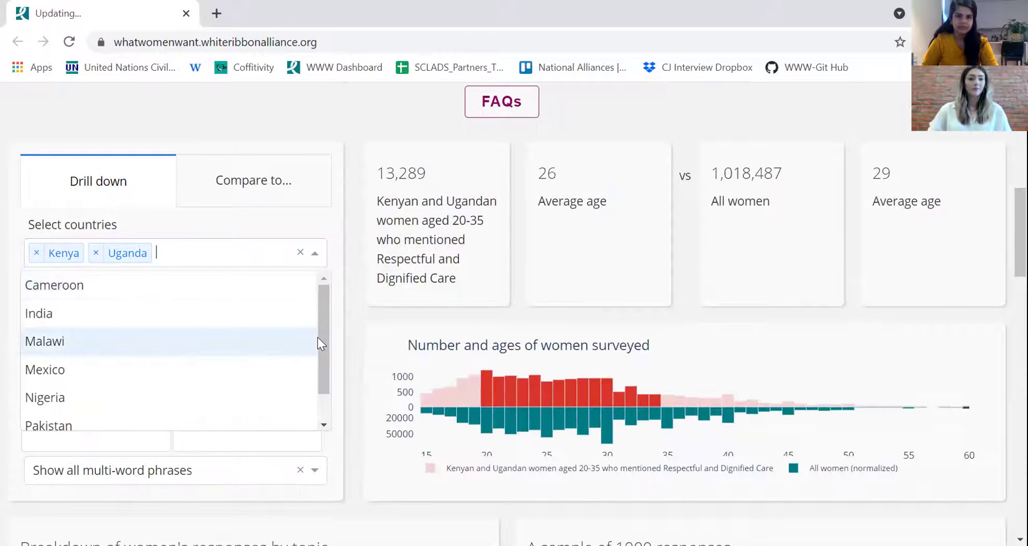
pyautogui.moveTo(318, 339); pyautogui.dragTo(318, 360)
pyautogui.click(211, 416)
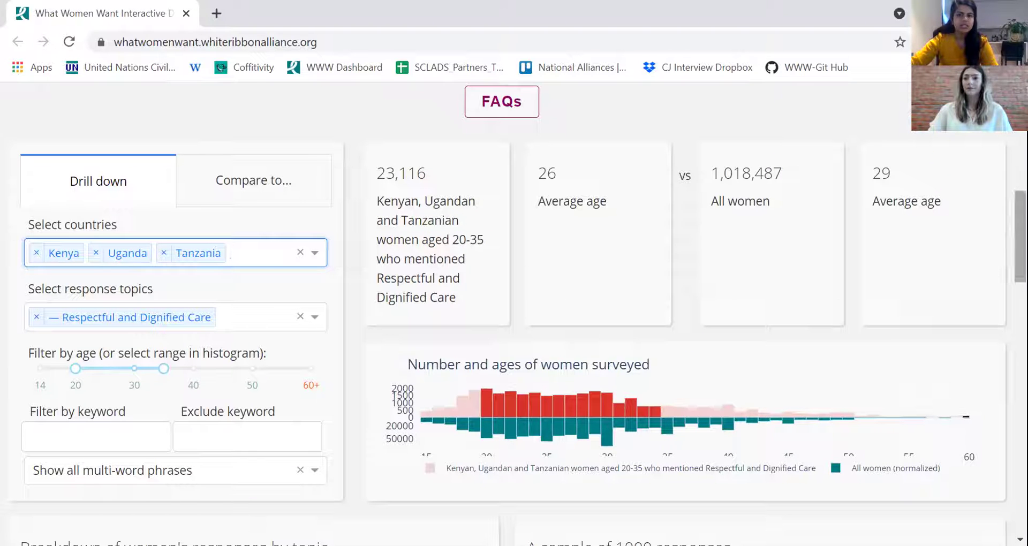
# Step: Look over the topic breakdown, sample responses, three-word phrases and map for the Kenyan, Ugandan and Tanzanian women
pyautogui.scroll(-2, 1020, 235)
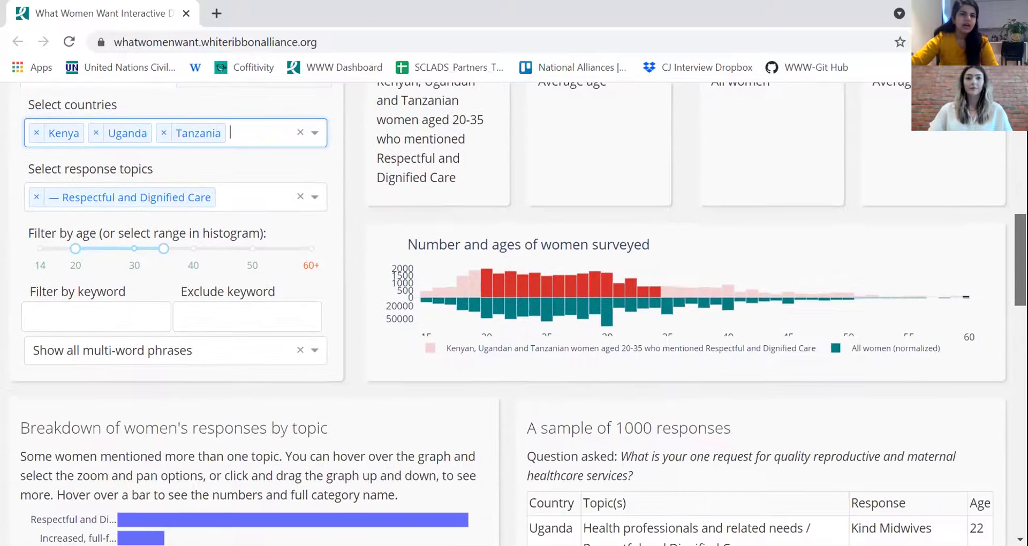
pyautogui.scroll(-9, 908, 339)
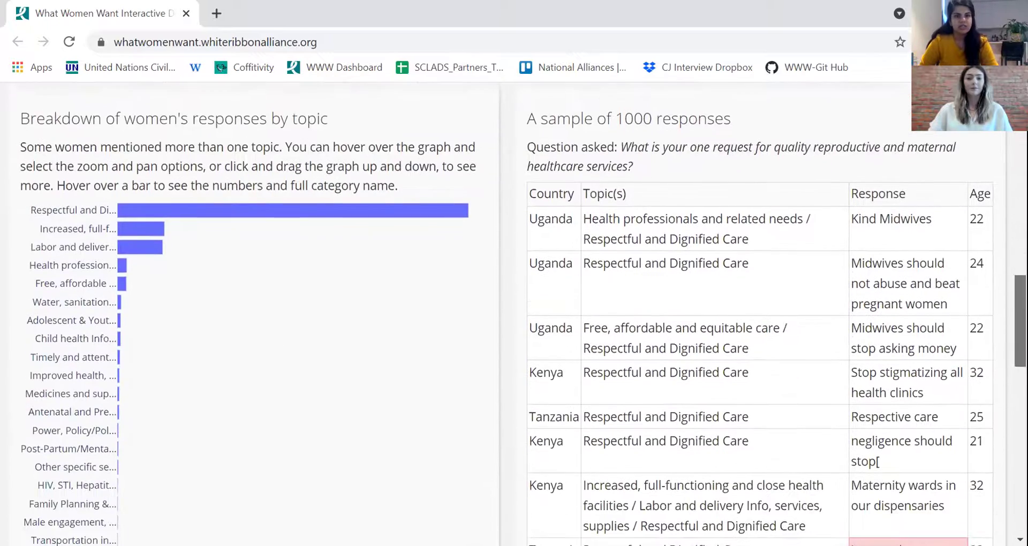
pyautogui.scroll(-8, 908, 340)
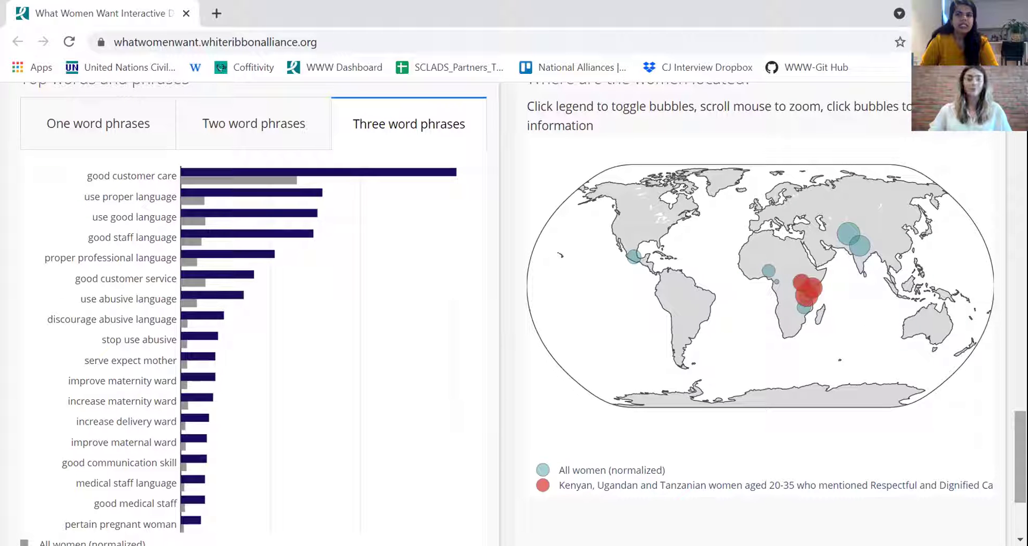
# Step: Remove Kenya, Uganda and Tanzania from the drill-down group's countries
pyautogui.scroll(10, 514, 316)
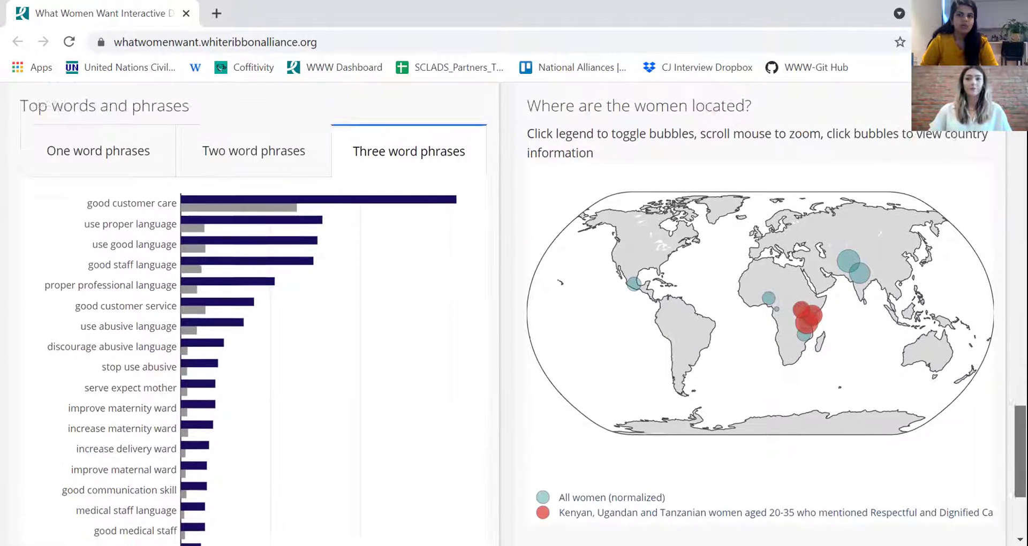
pyautogui.scroll(10, 998, 242)
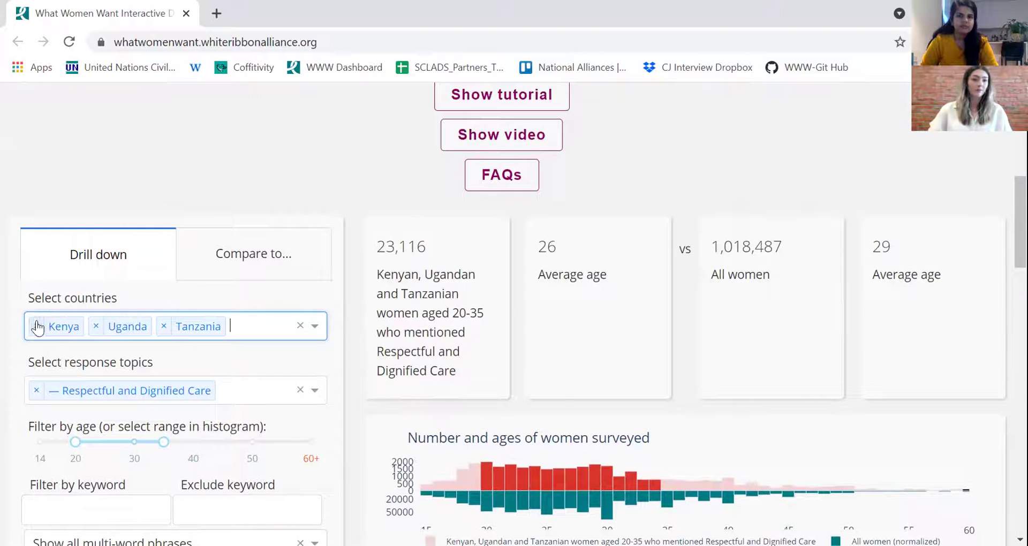
pyautogui.click(36, 326)
pyautogui.click(36, 326)
pyautogui.click(36, 326)
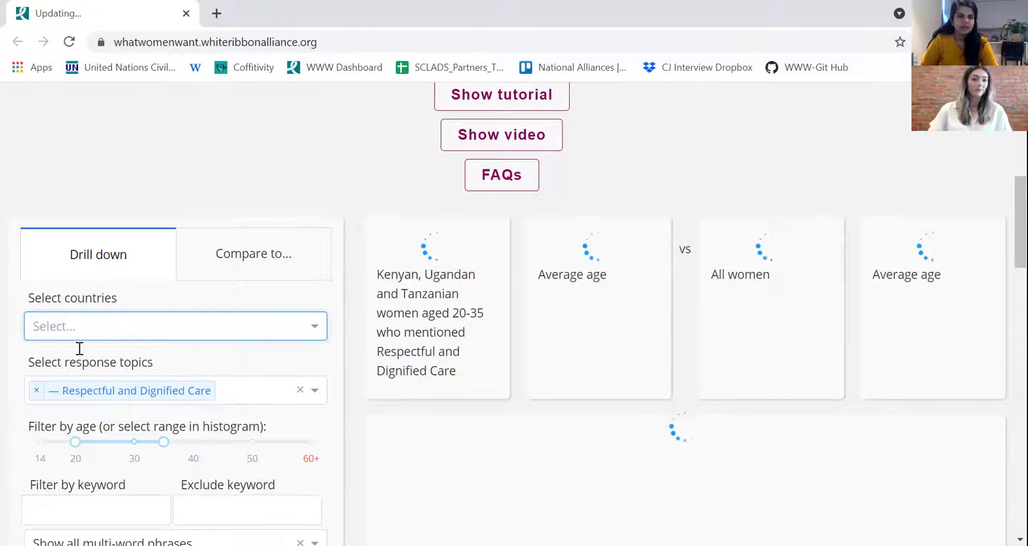
# Step: Replace the Respectful and Dignified Care response topic with Family Planning & Contraceptive Info, Services, Supplies
pyautogui.click(36, 390)
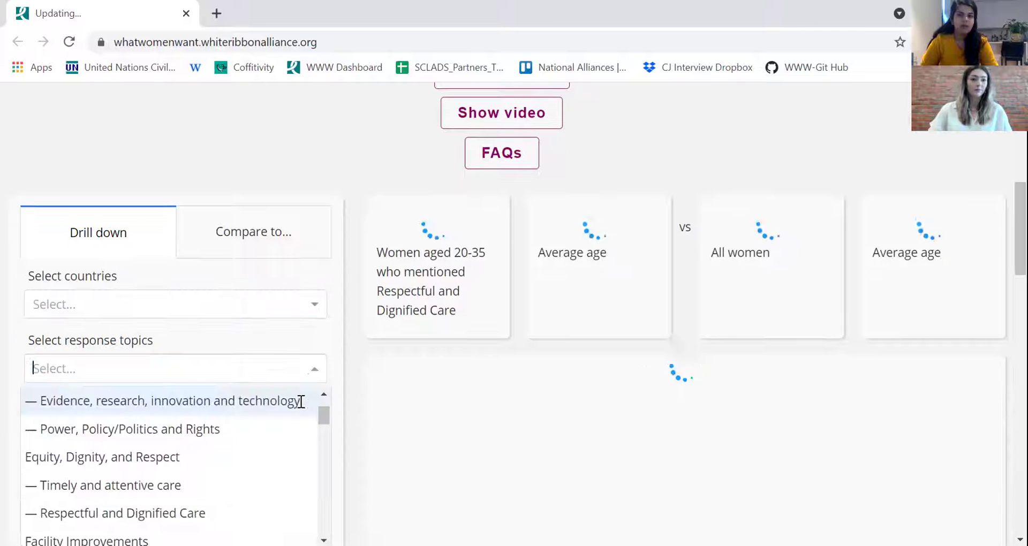
pyautogui.moveTo(320, 414); pyautogui.dragTo(328, 508)
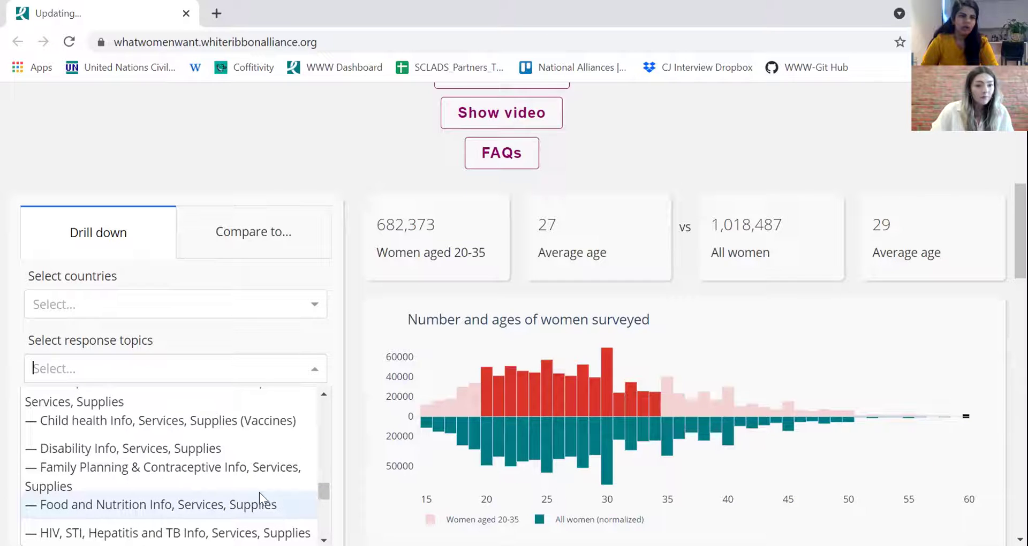
pyautogui.click(259, 485)
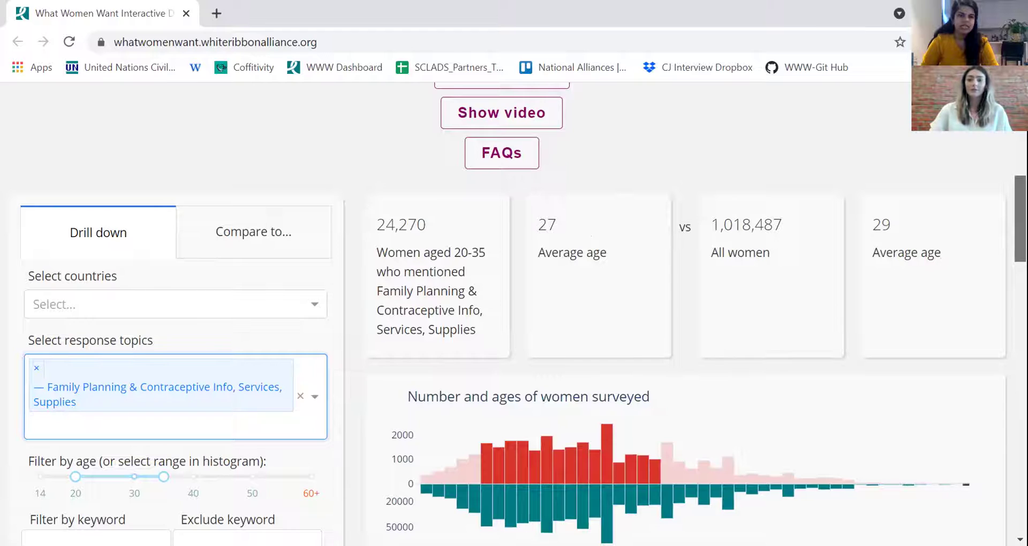
# Step: Review the topic breakdown, sample responses, three-word phrases and map for women who mentioned family planning and contraceptives
pyautogui.scroll(-5, 513, 314)
pyautogui.scroll(-10, 514, 313)
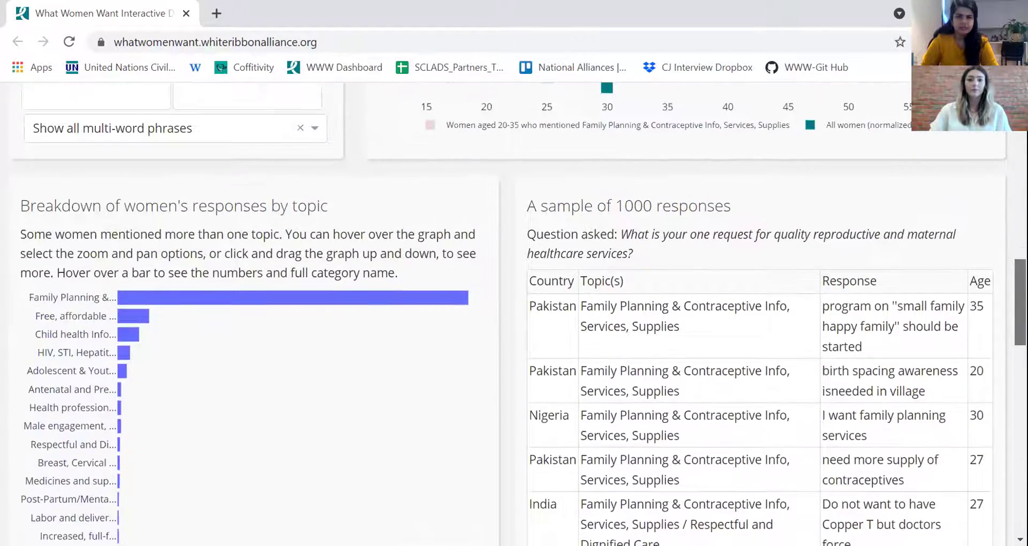
pyautogui.scroll(-9, 514, 314)
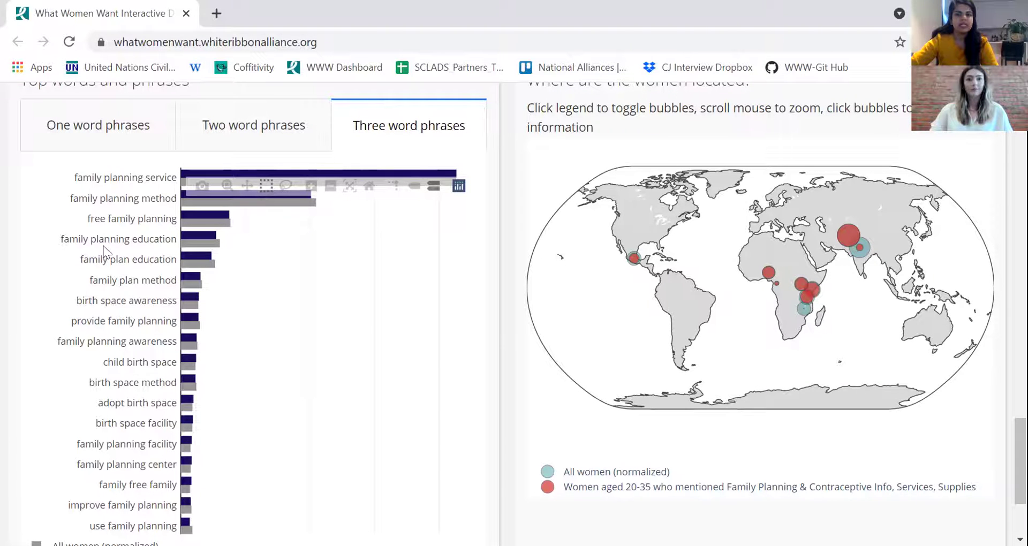
# Step: Limit the family planning drill-down group to women from Pakistan
pyautogui.scroll(13, 984, 325)
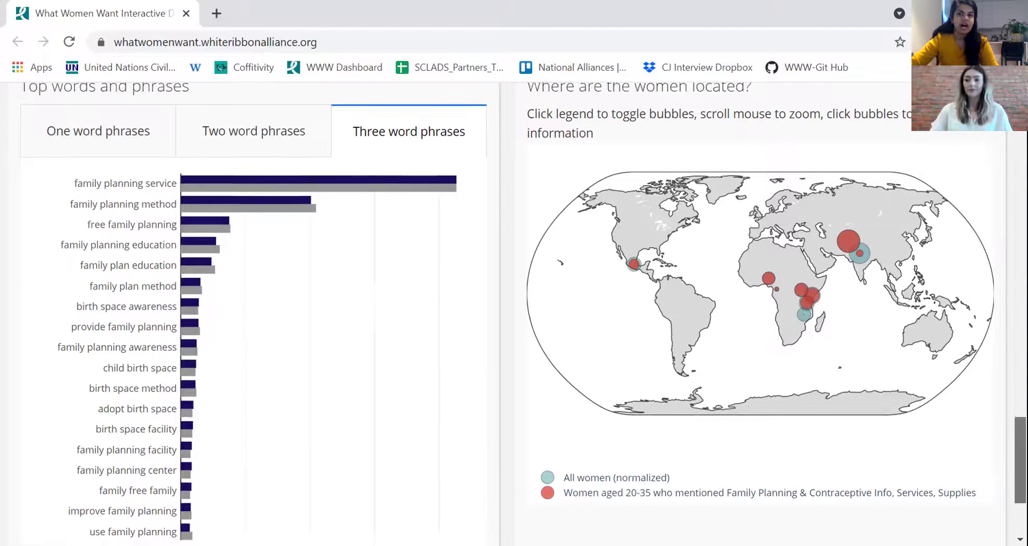
pyautogui.scroll(8, 984, 325)
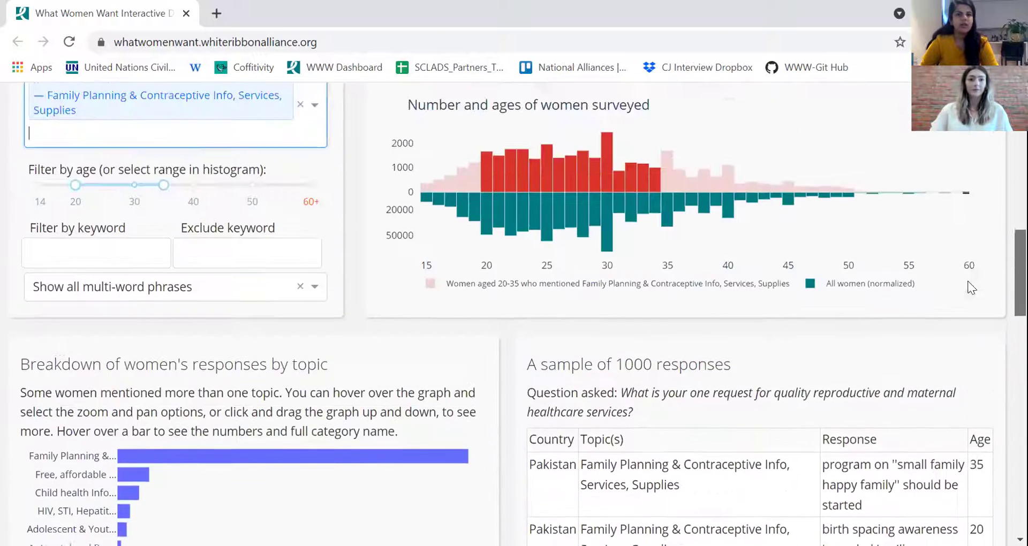
pyautogui.click(248, 227)
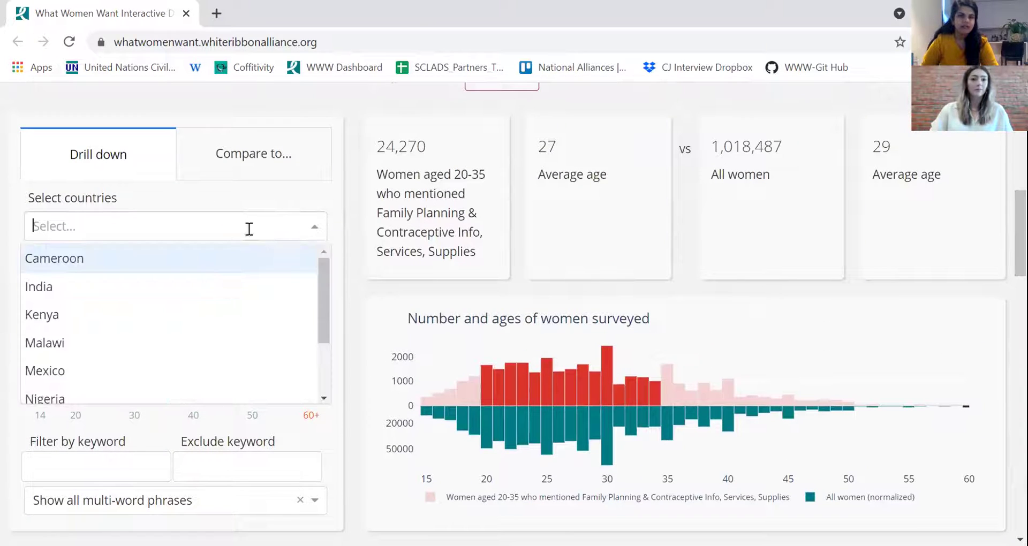
pyautogui.moveTo(319, 270); pyautogui.dragTo(329, 336)
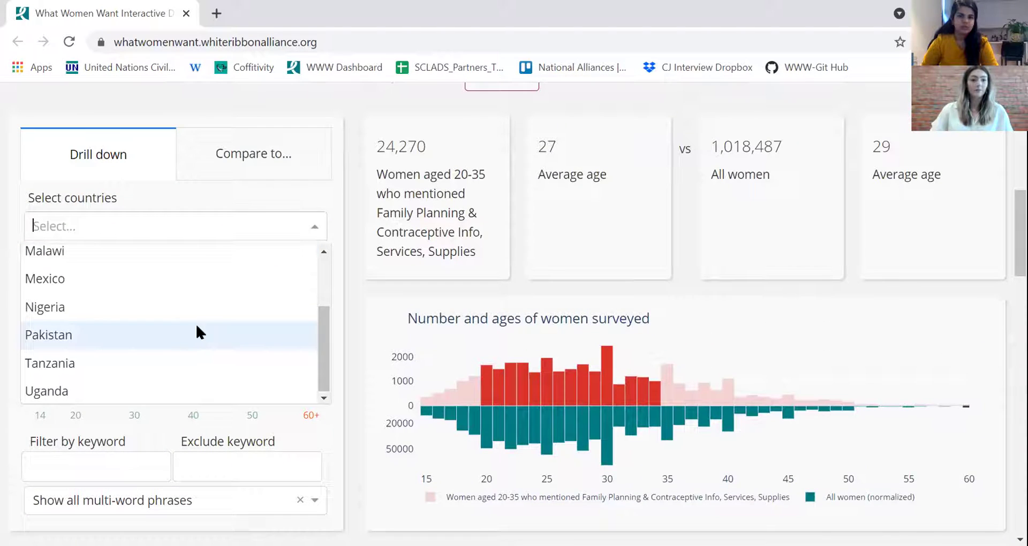
pyautogui.click(162, 336)
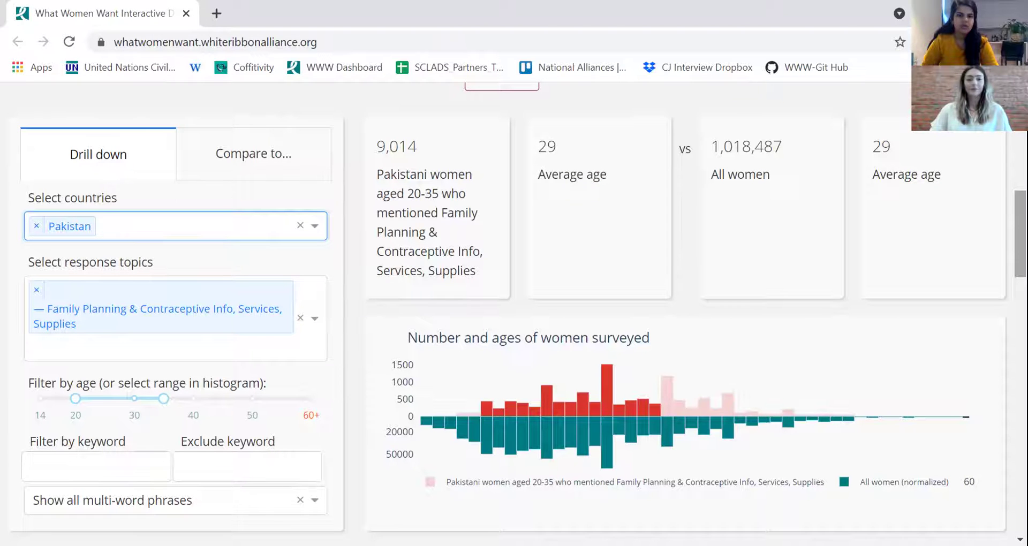
# Step: Review the Pakistani women's sample family planning responses and their top three-word and one-word phrases
pyautogui.scroll(-6, 514, 310)
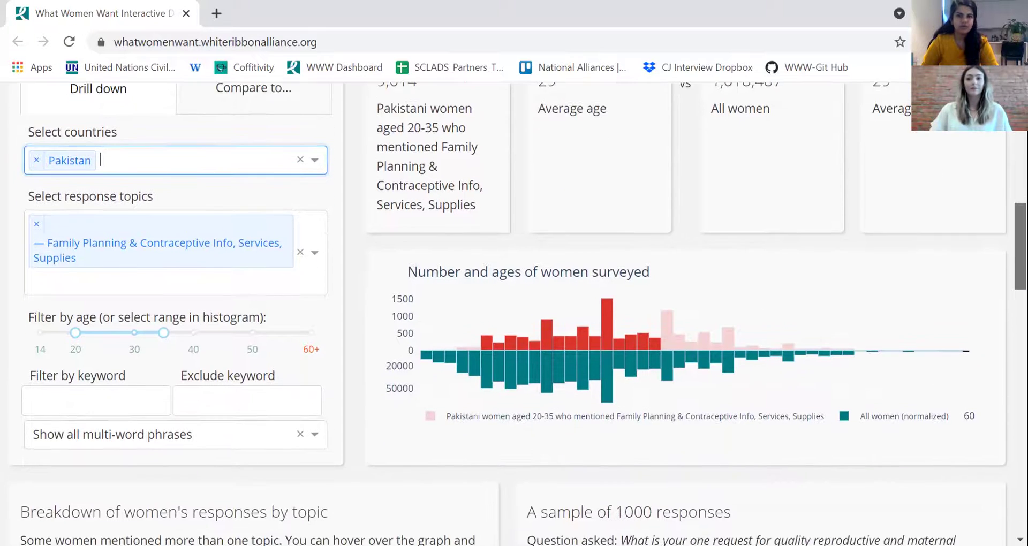
pyautogui.scroll(-12, 514, 310)
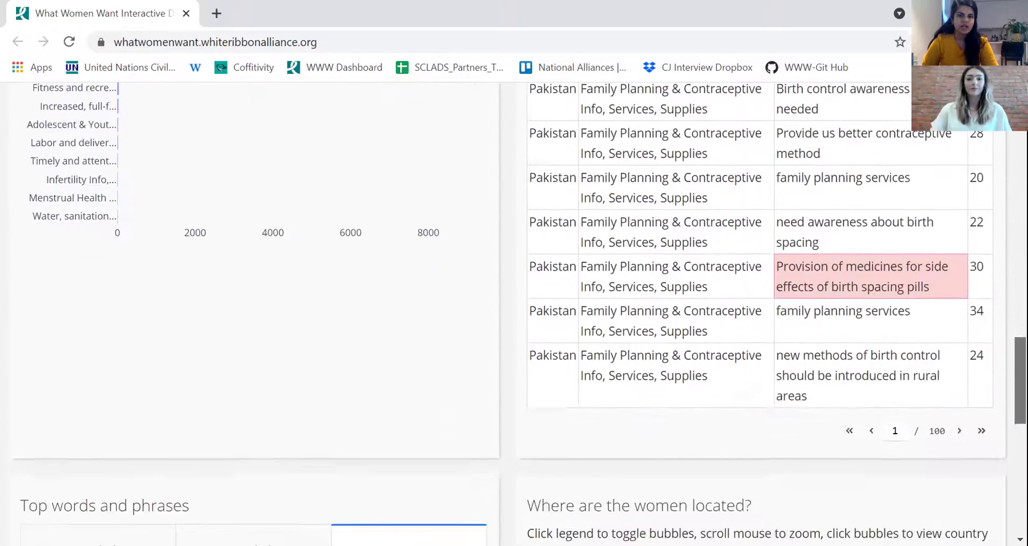
pyautogui.scroll(-2, 514, 311)
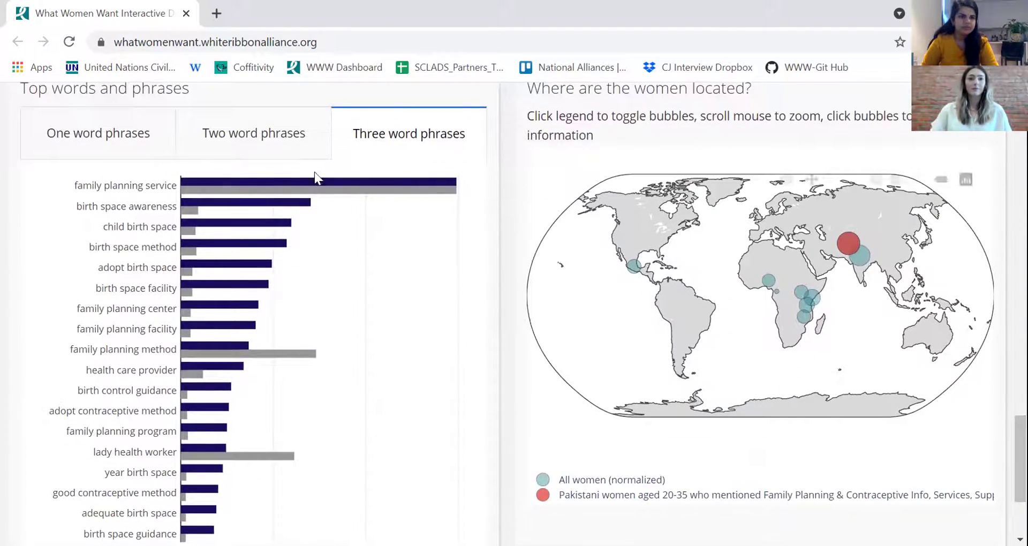
pyautogui.click(86, 153)
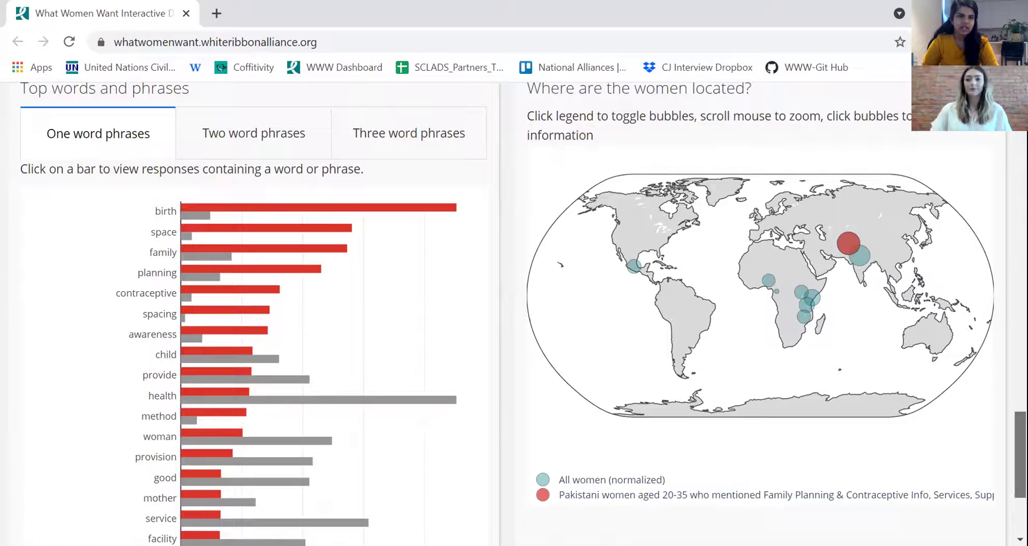
pyautogui.scroll(2, 43, 234)
pyautogui.scroll(10, 988, 304)
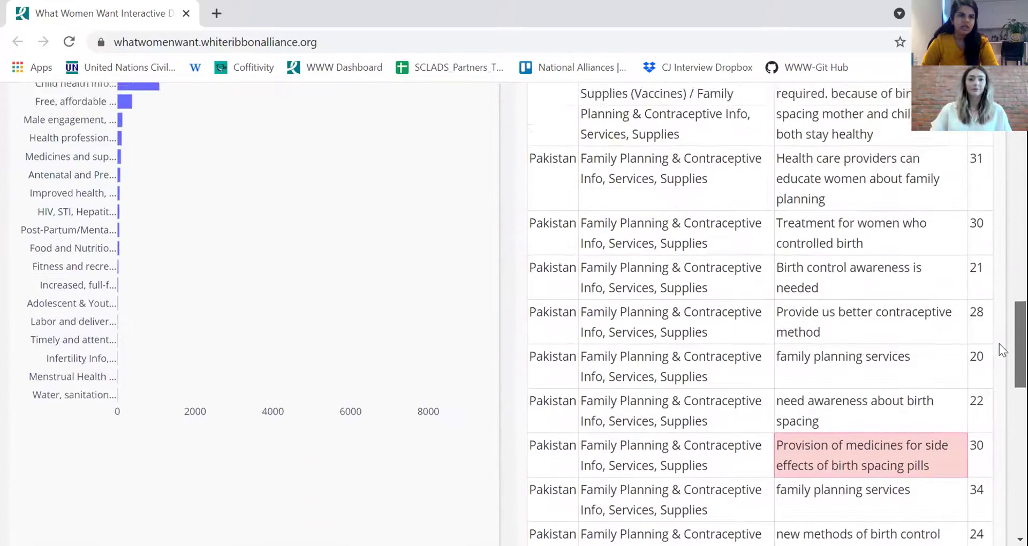
pyautogui.scroll(6, 988, 304)
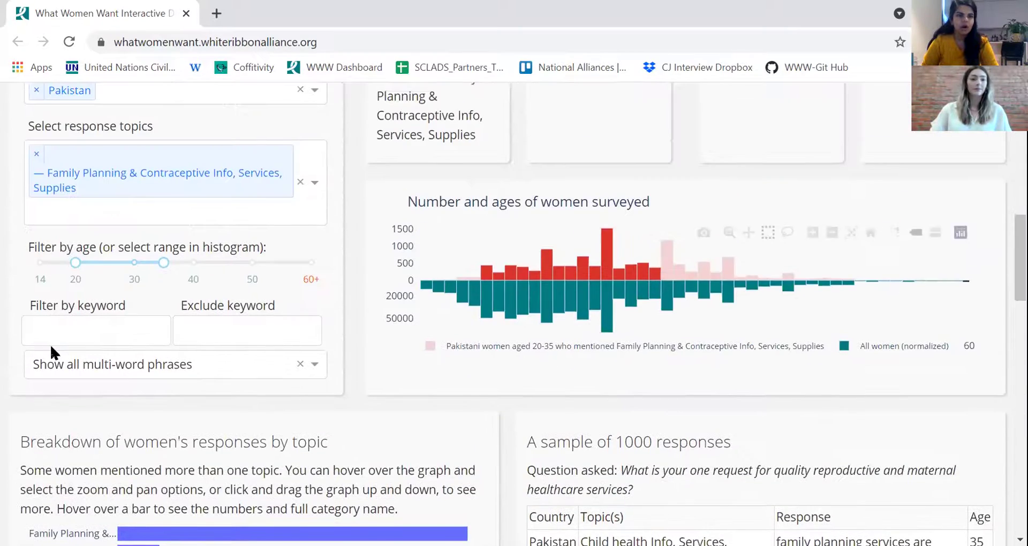
# Step: Filter the Pakistani women's family planning responses by the keyword "space" and review the sample responses, top one-word phrases and map
pyautogui.click(48, 327)
pyautogui.write('space')
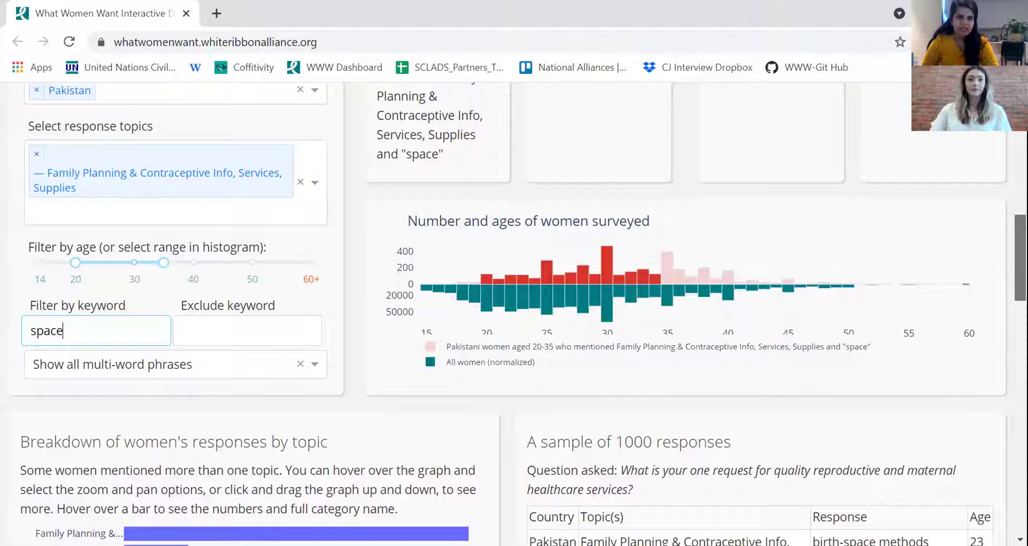
pyautogui.scroll(-1, 514, 314)
pyautogui.scroll(-8, 514, 314)
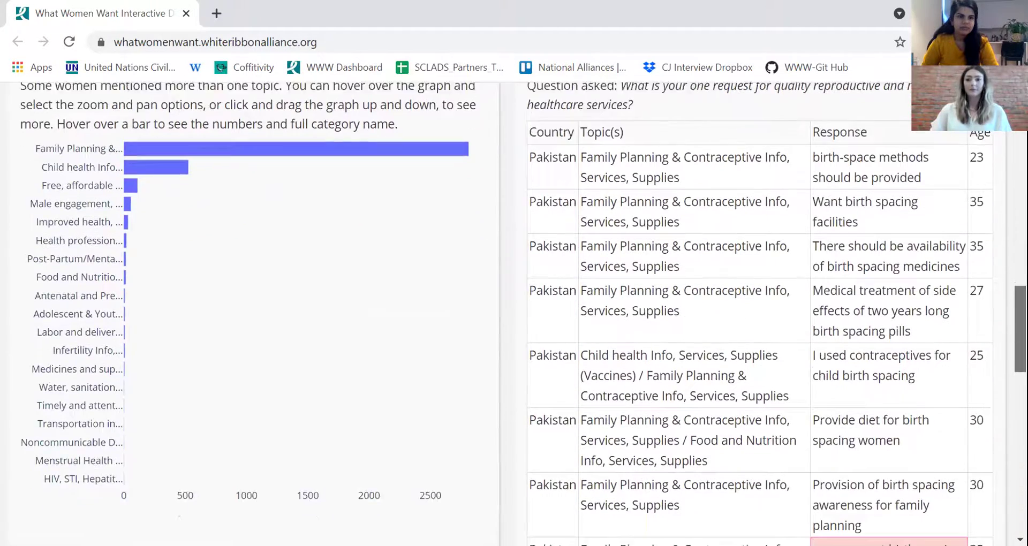
pyautogui.scroll(-10, 514, 313)
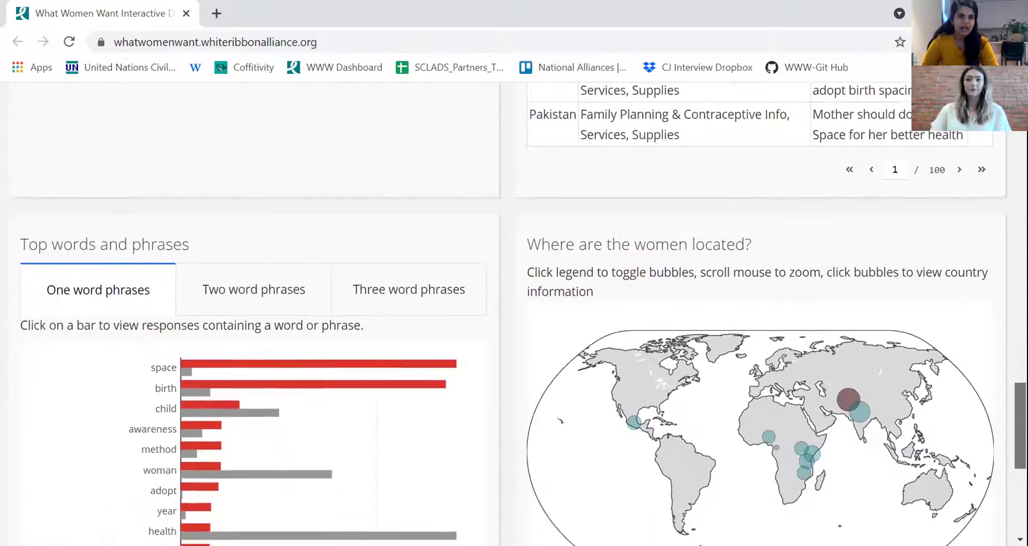
pyautogui.scroll(-2, 514, 314)
pyautogui.scroll(1, 514, 314)
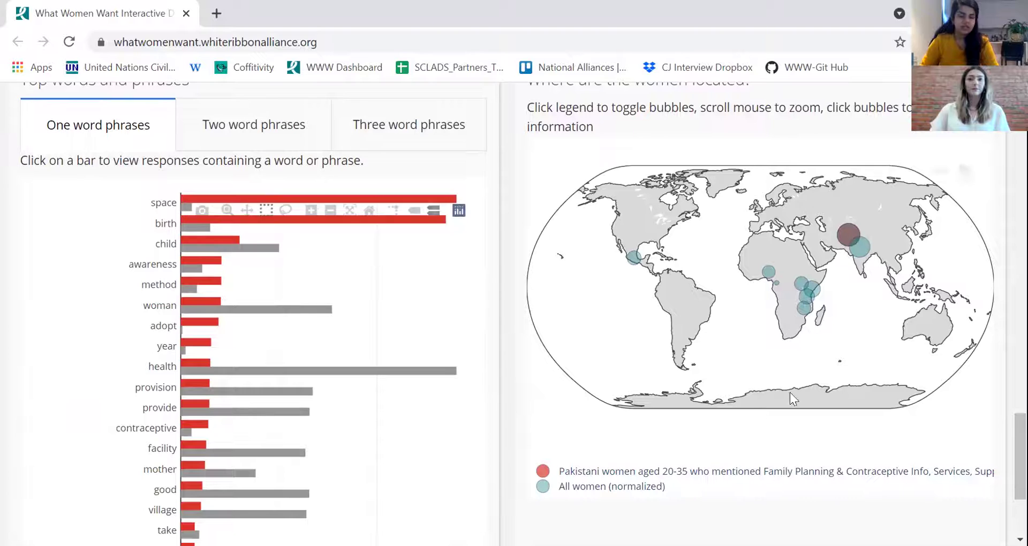
# Step: Clear the "space" keyword filter and exclude responses containing the keyword "method"
pyautogui.scroll(10, 999, 296)
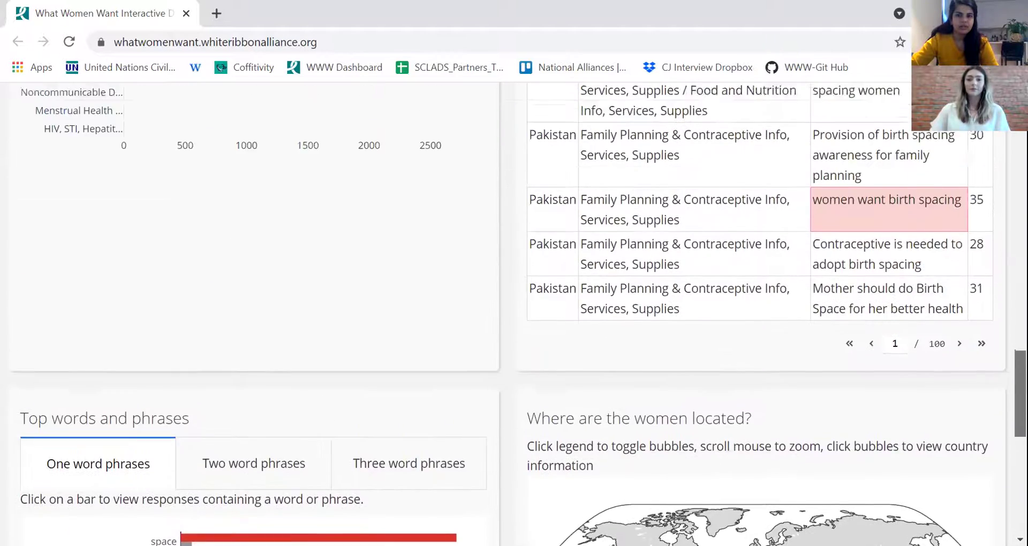
pyautogui.scroll(8, 990, 257)
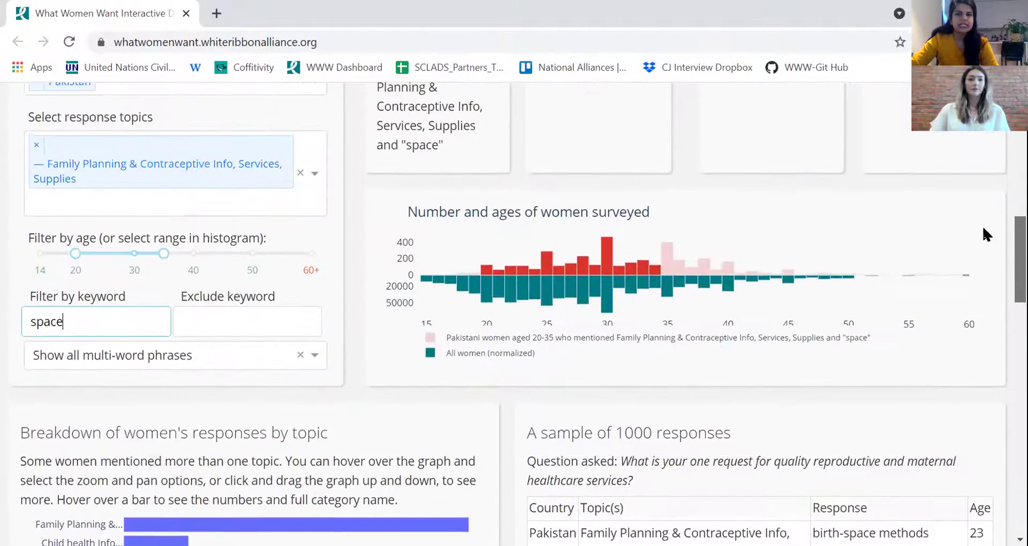
pyautogui.moveTo(68, 397); pyautogui.dragTo(5, 394)
pyautogui.press('BackSpace')
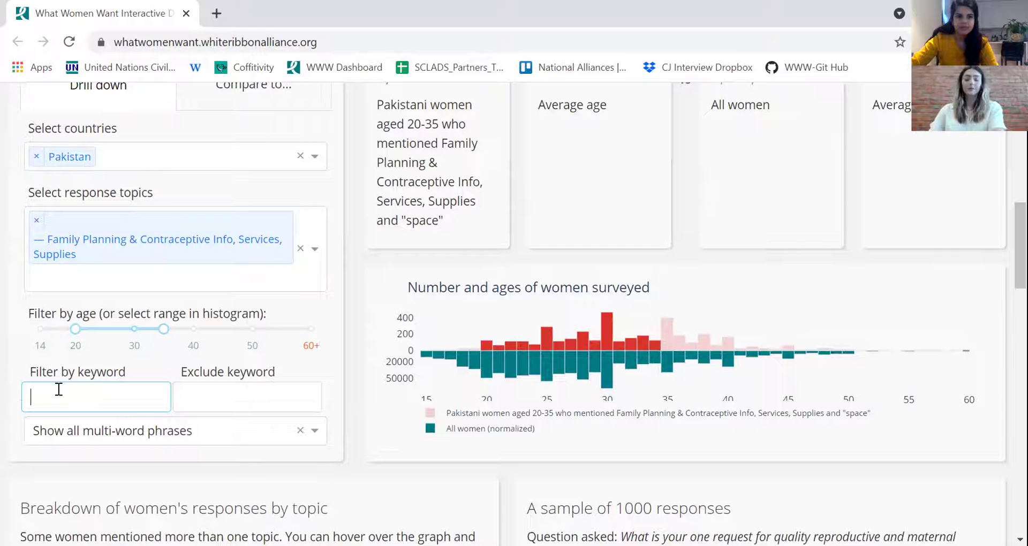
pyautogui.click(198, 395)
pyautogui.write('method')
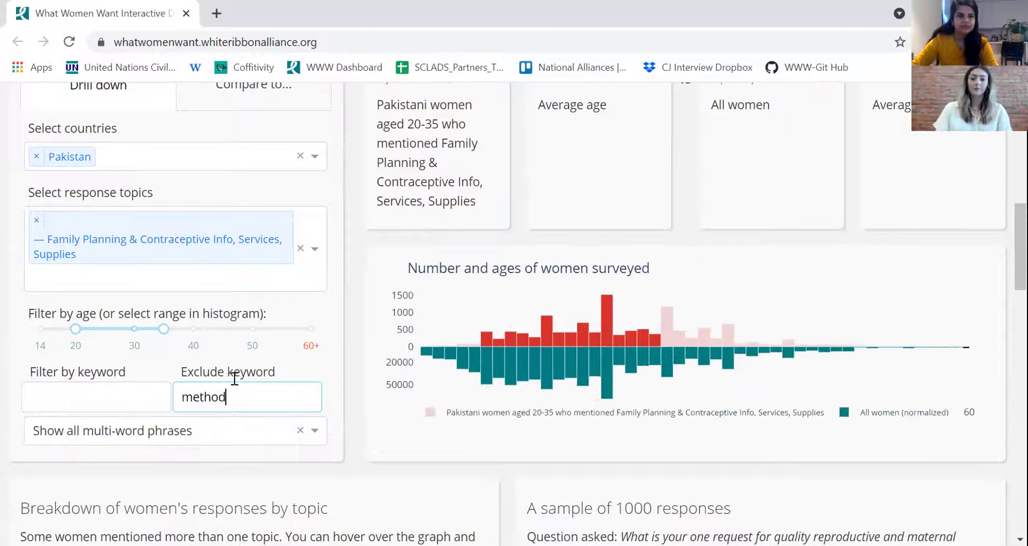
pyautogui.press('Return')
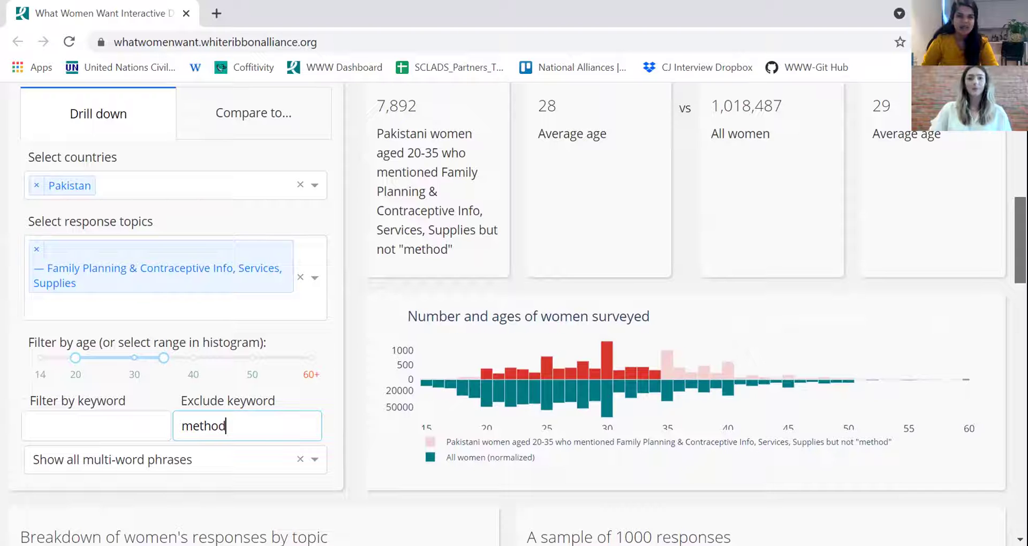
# Step: Review the topic breakdown, sample responses, top one-word phrases and map for the responses without "method"
pyautogui.scroll(-5, 514, 314)
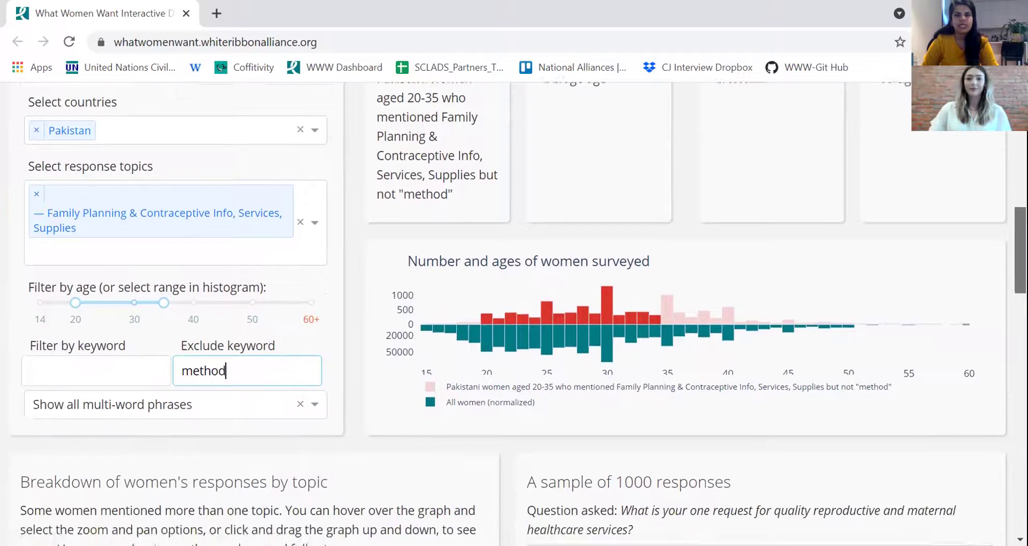
pyautogui.scroll(-4, 514, 314)
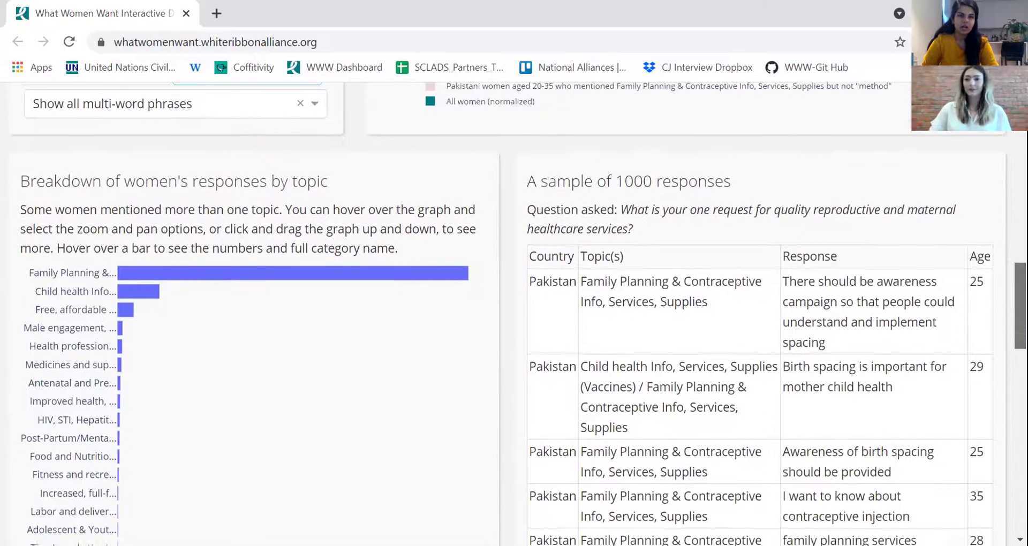
pyautogui.scroll(-2, 514, 314)
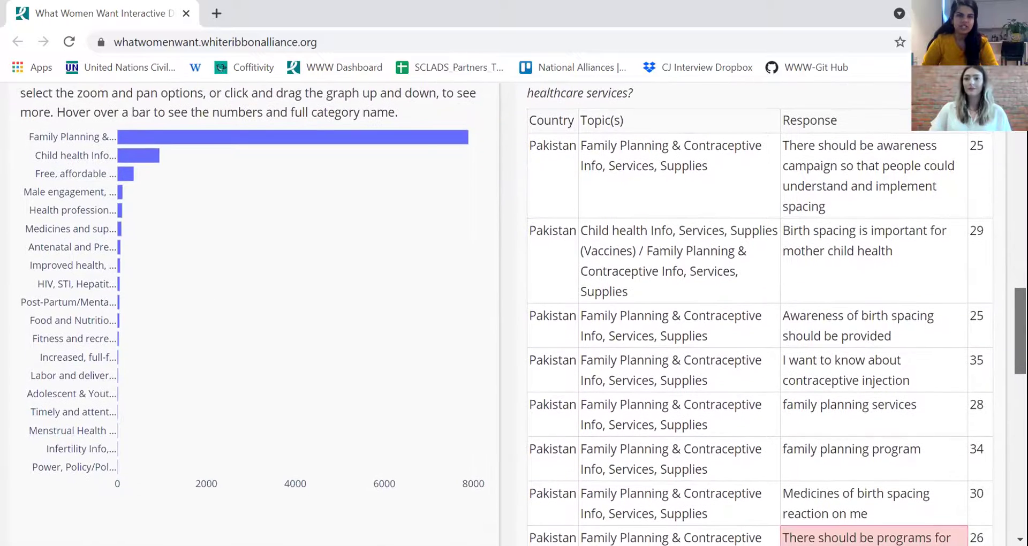
pyautogui.scroll(-4, 514, 314)
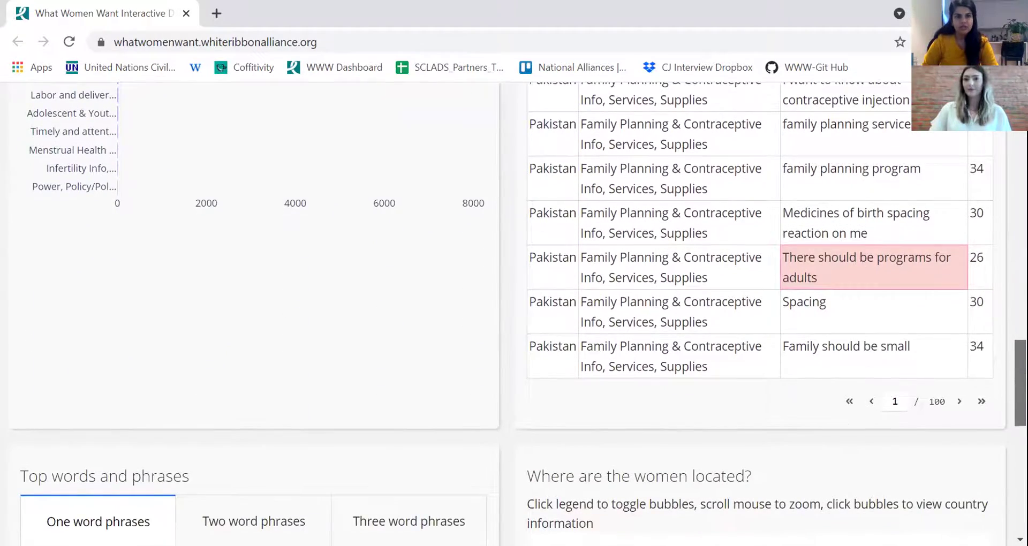
pyautogui.scroll(-5, 514, 314)
pyautogui.scroll(-3, 514, 314)
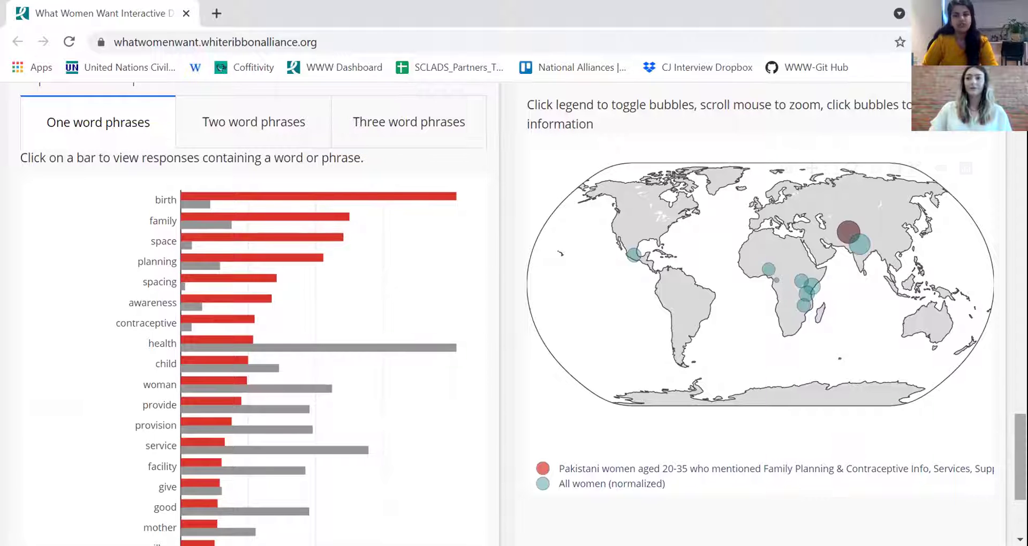
# Step: Remove the excluded keyword "method" from the drill-down filters
pyautogui.scroll(10, 997, 337)
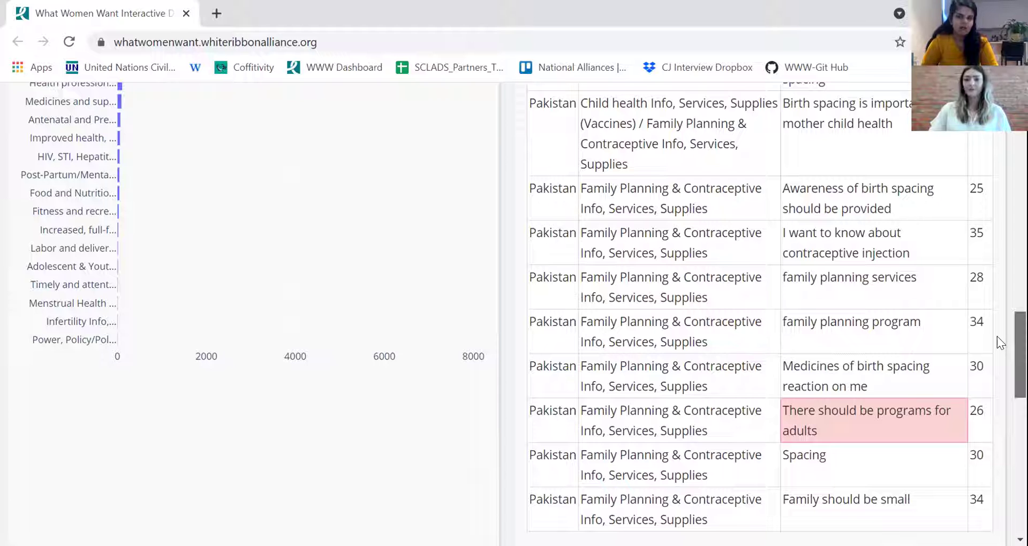
pyautogui.scroll(8, 997, 336)
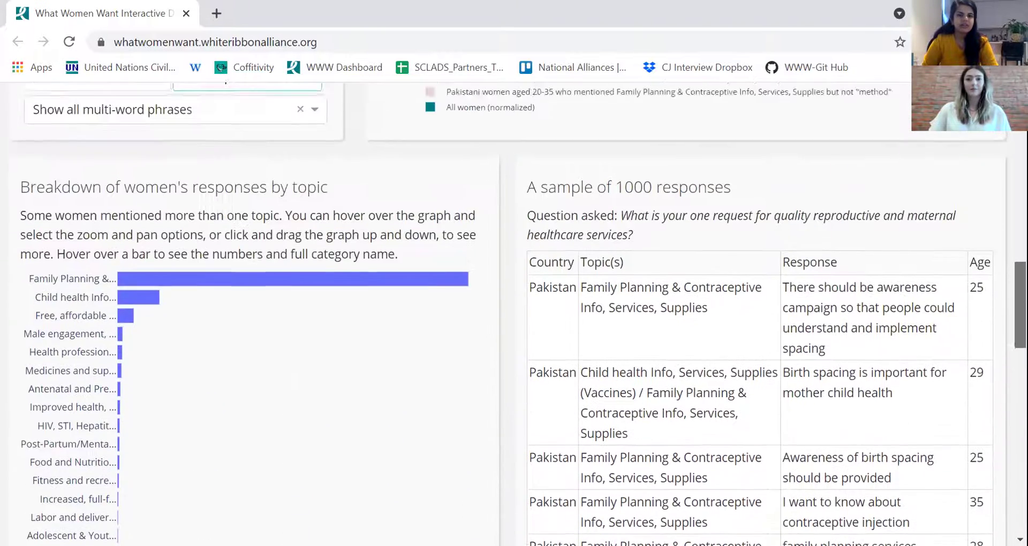
pyautogui.scroll(5, 997, 227)
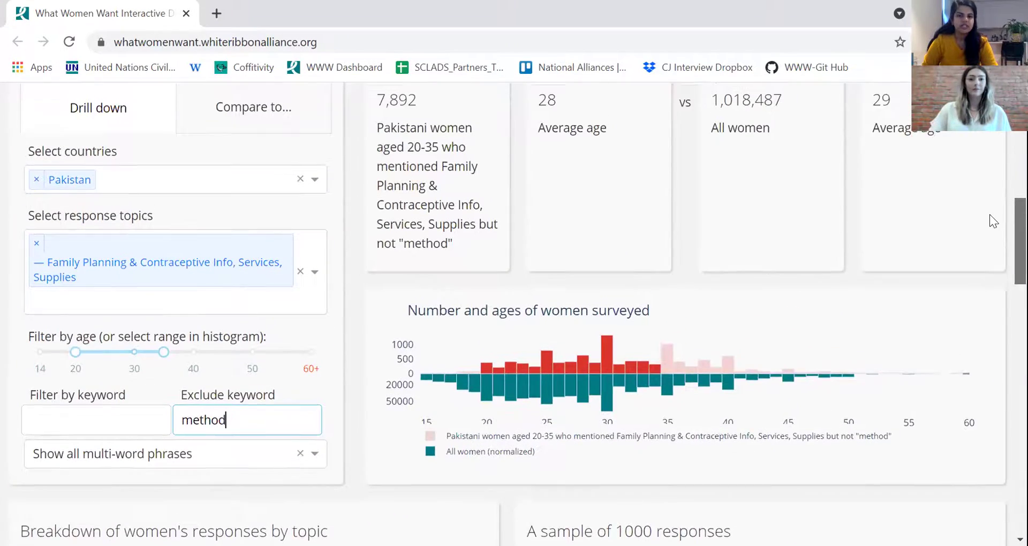
pyautogui.moveTo(228, 467); pyautogui.dragTo(173, 470)
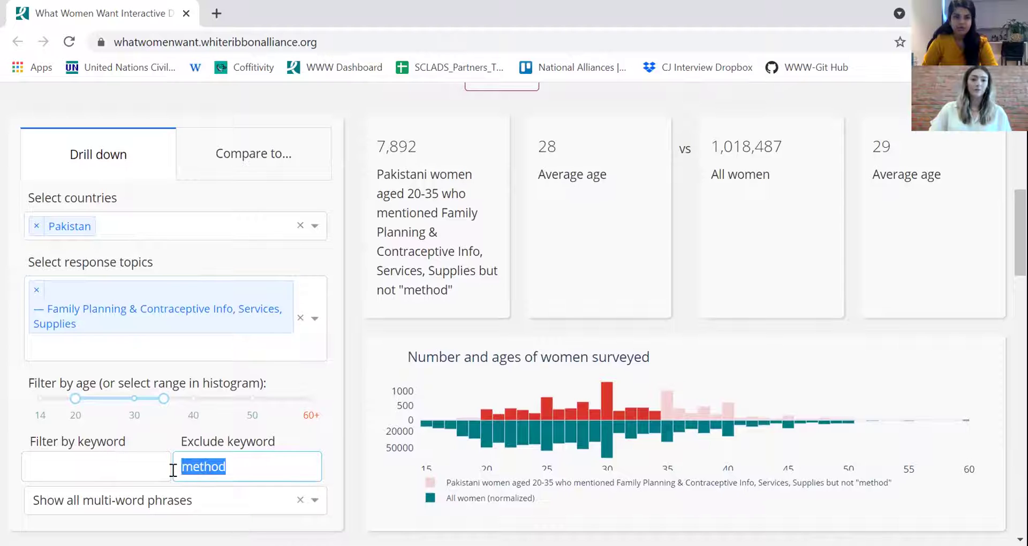
pyautogui.press('BackSpace')
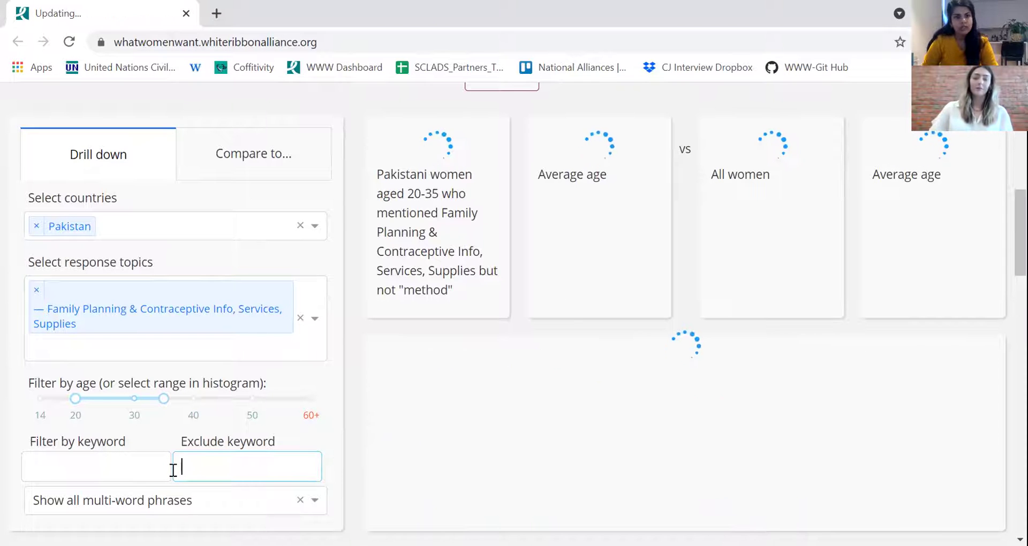